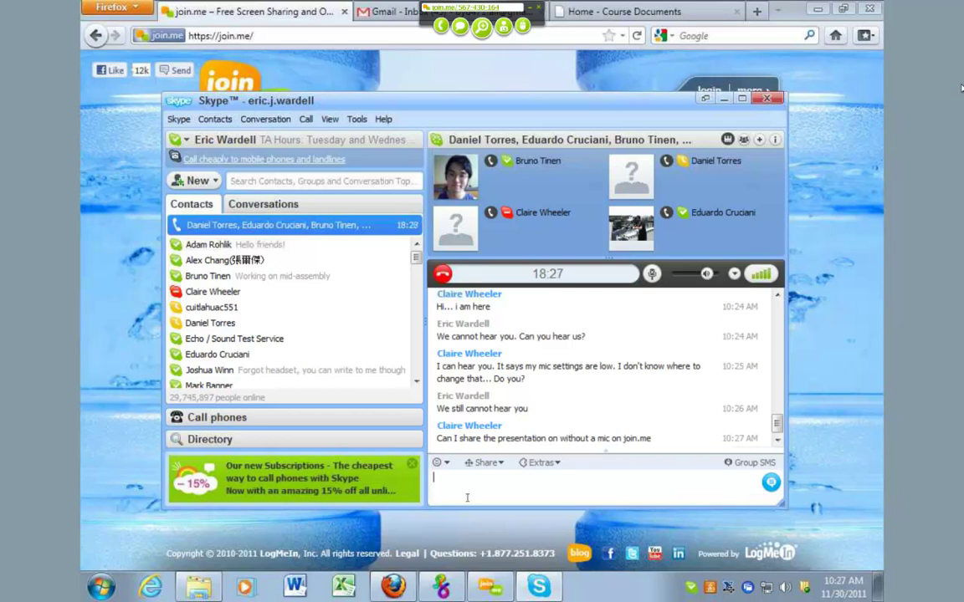
Open the Appendix A PDF on Computational Fluid Dynamics and FlowLab from the Course Documents list.
{"action": "left_click", "coordinate": [466, 498]}
{"action": "left_click", "coordinate": [669, 12]}
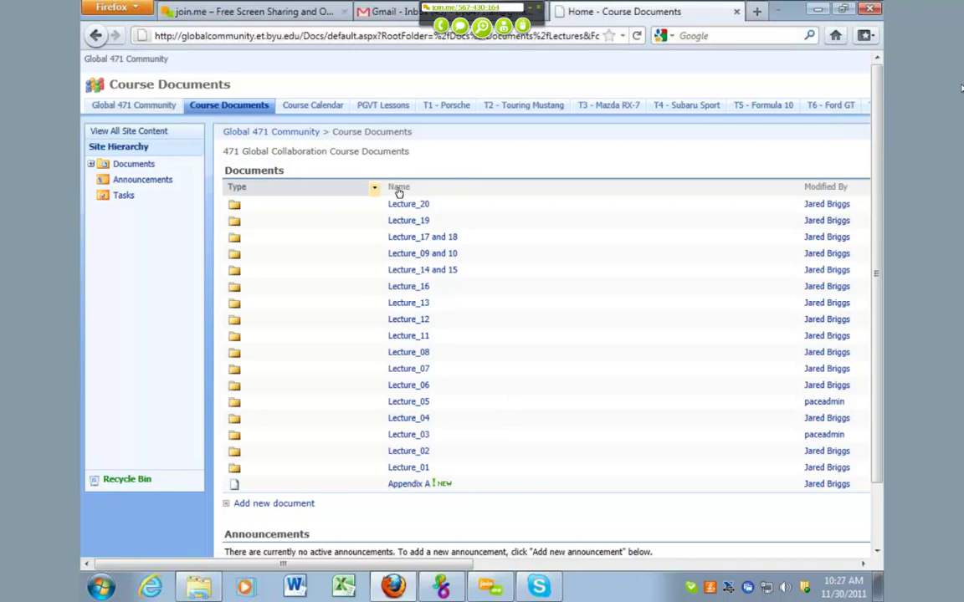
{"action": "left_click", "coordinate": [410, 485]}
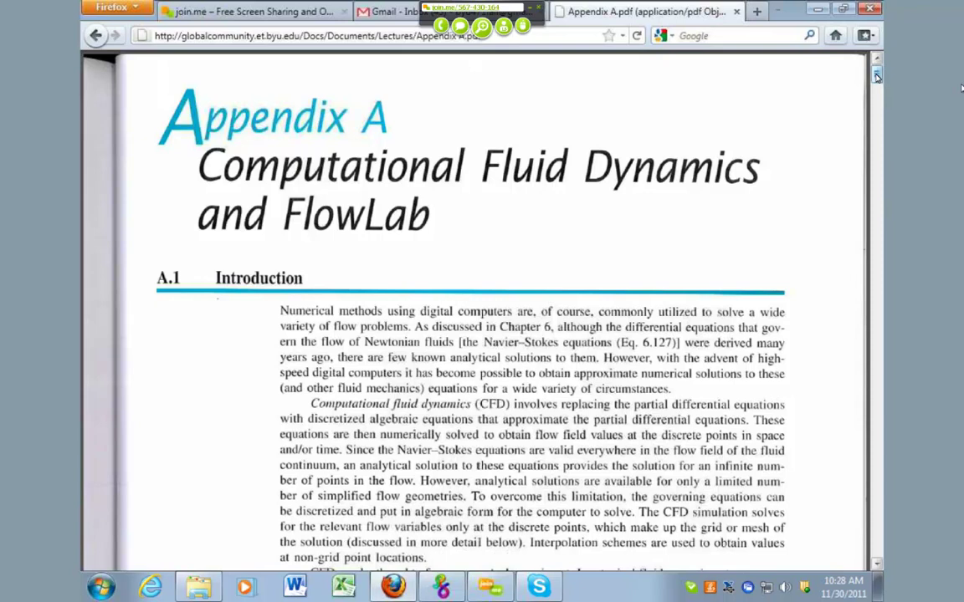
{"action": "left_click_drag", "start_coordinate": [876, 75], "coordinate": [883, 49]}
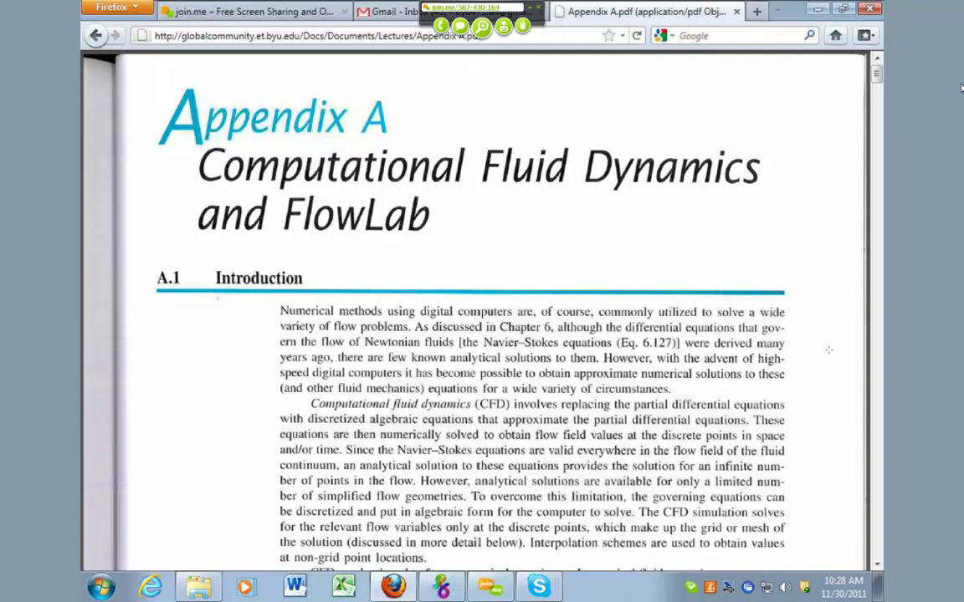
Switch to Skype, disconnect the unheard participant from the group call and call them back into it.
{"action": "left_click", "coordinate": [538, 587]}
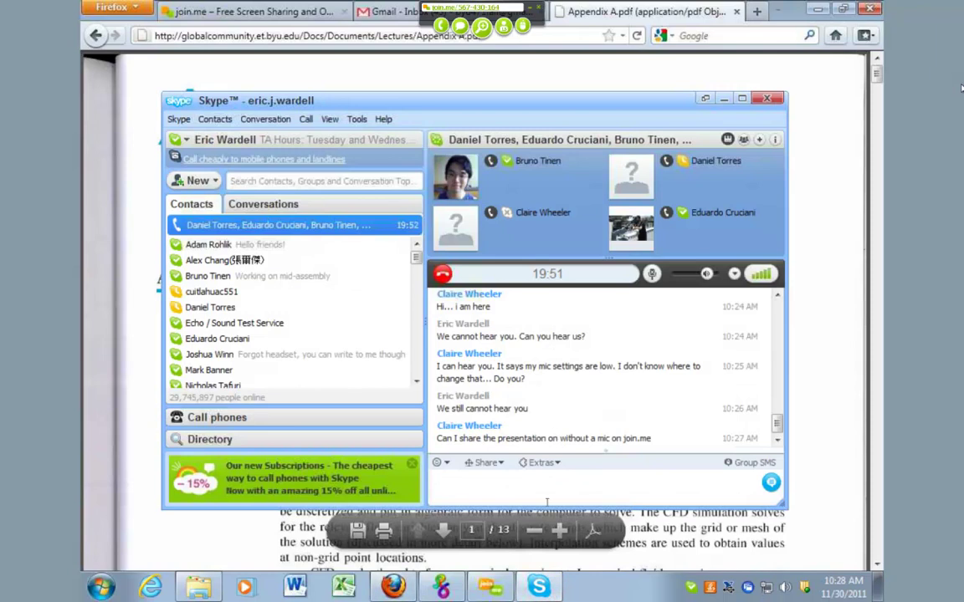
{"action": "left_click", "coordinate": [547, 498]}
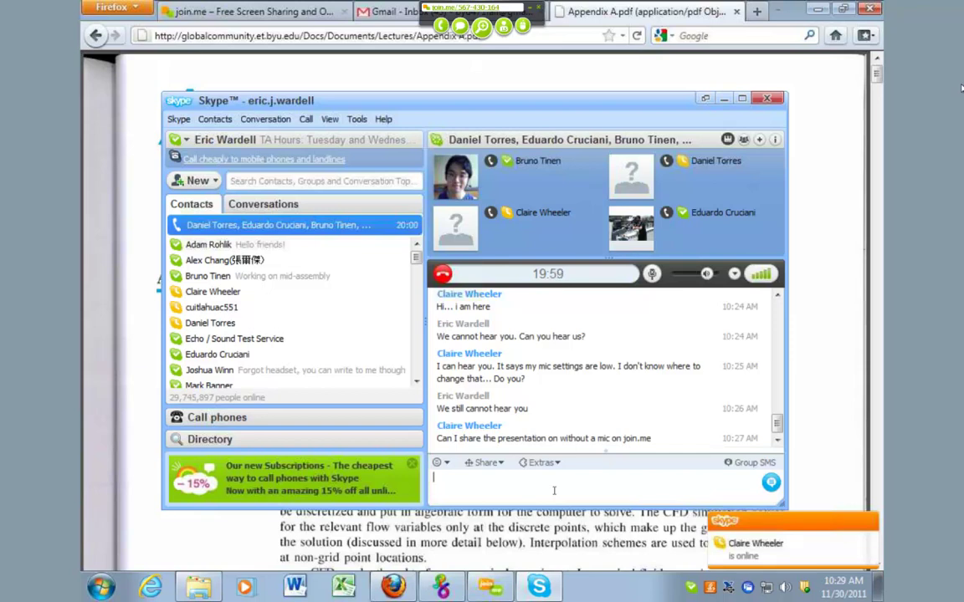
{"action": "mouse_move", "coordinate": [493, 248]}
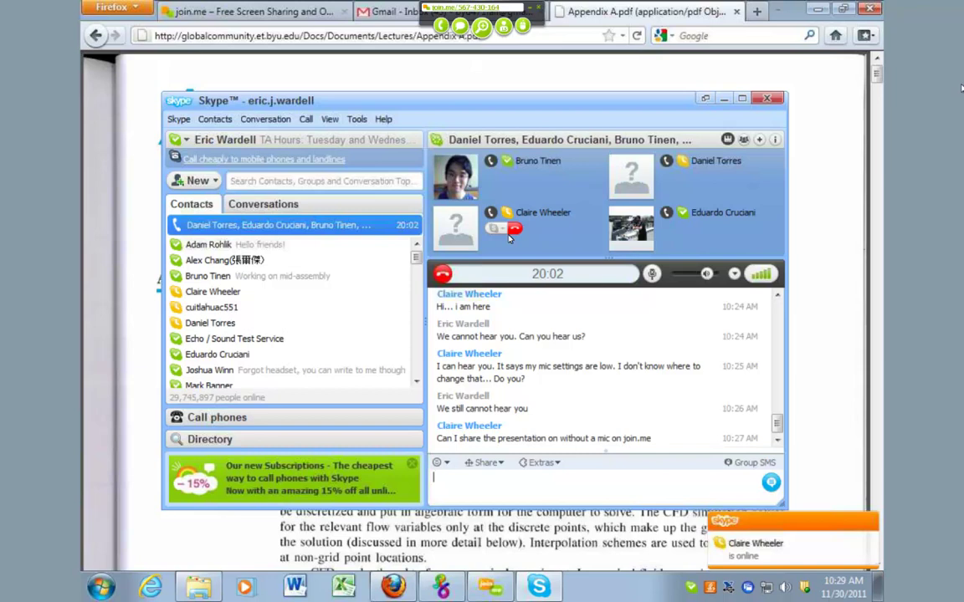
{"action": "left_click", "coordinate": [513, 230]}
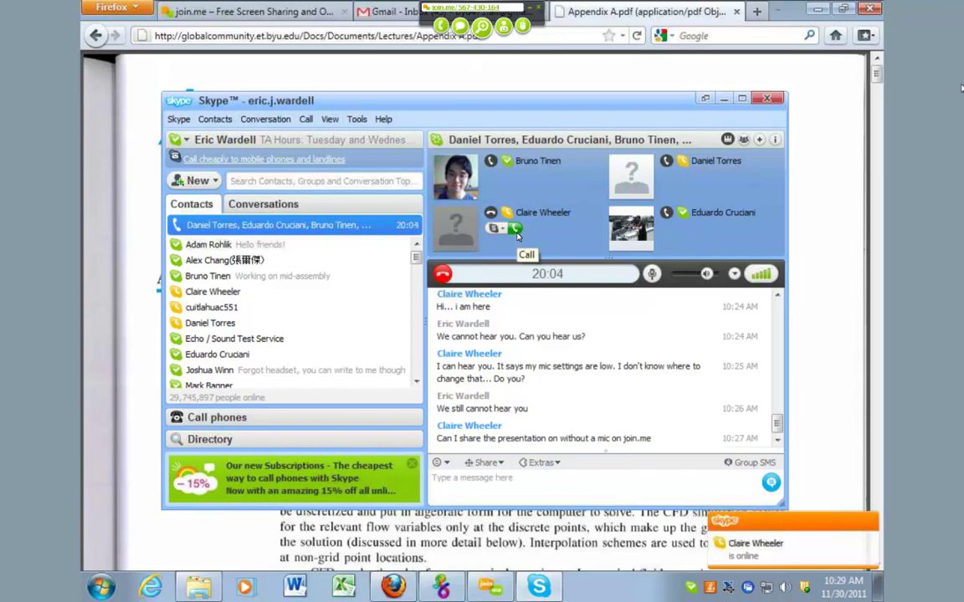
{"action": "left_click", "coordinate": [516, 230]}
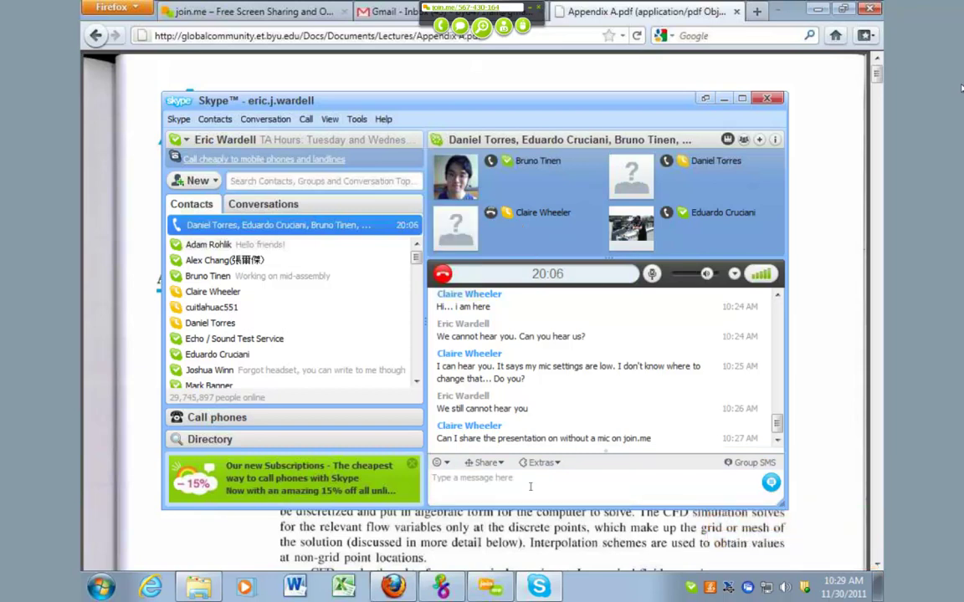
{"action": "left_click", "coordinate": [529, 486]}
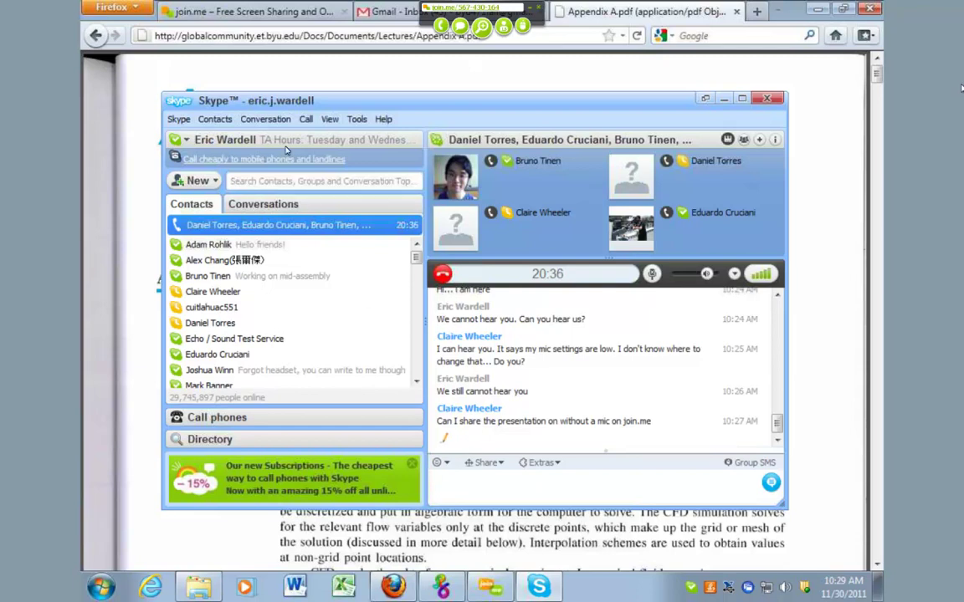
Show Skype's audio settings and arrange the options window beside the group chat window.
{"action": "left_click", "coordinate": [355, 119]}
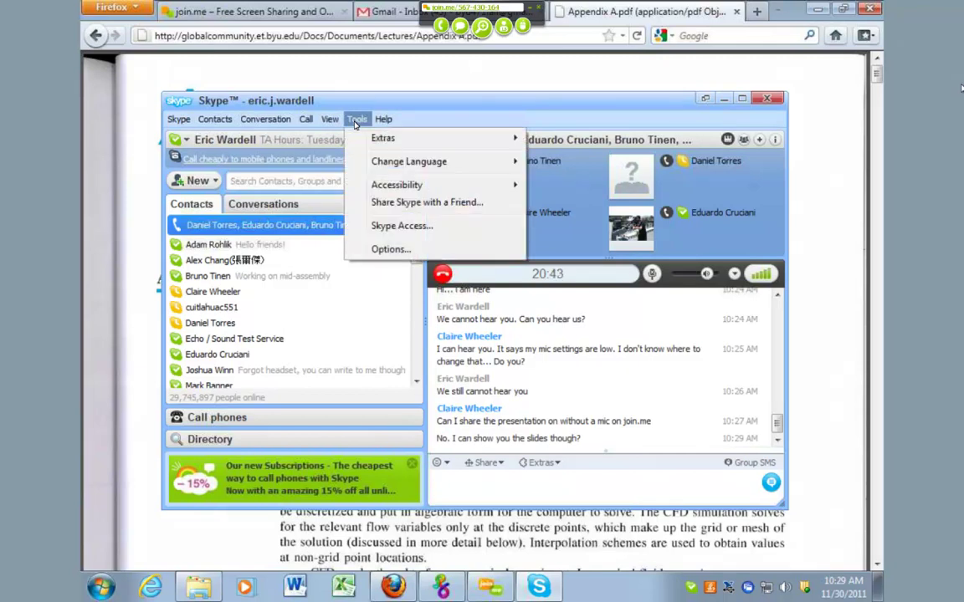
{"action": "left_click", "coordinate": [388, 248]}
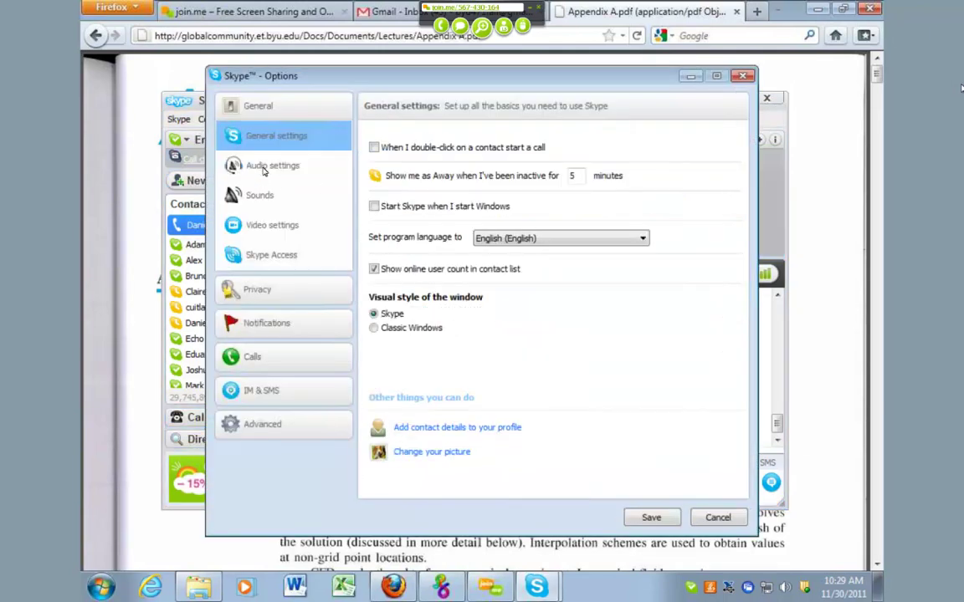
{"action": "left_click", "coordinate": [285, 167]}
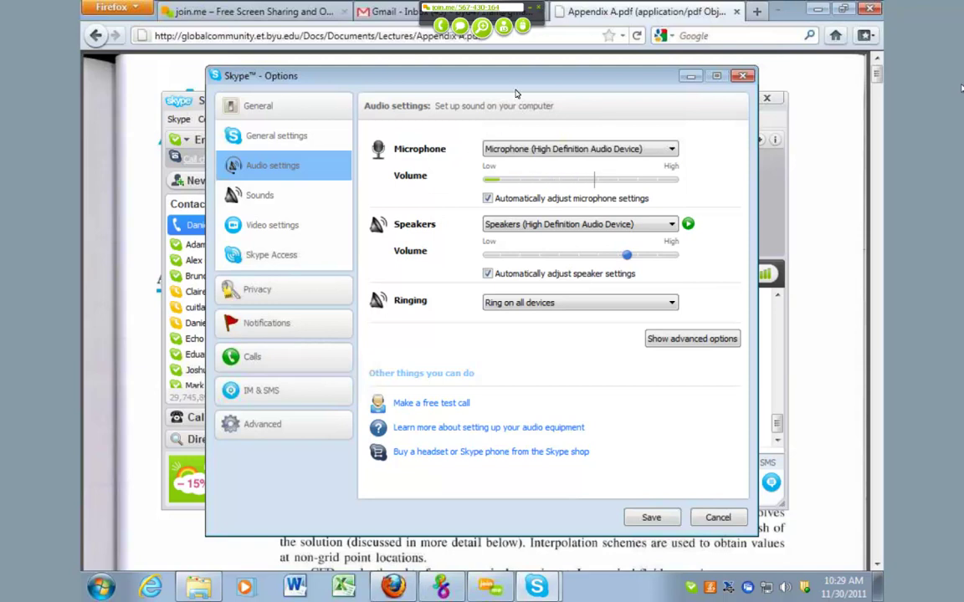
{"action": "left_click_drag", "start_coordinate": [522, 82], "coordinate": [456, 83]}
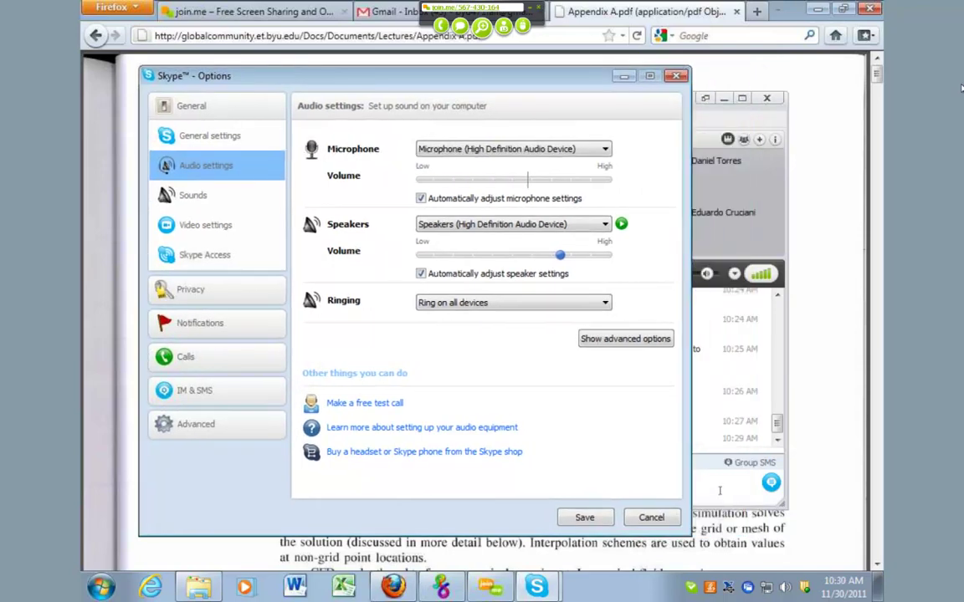
{"action": "left_click", "coordinate": [710, 118]}
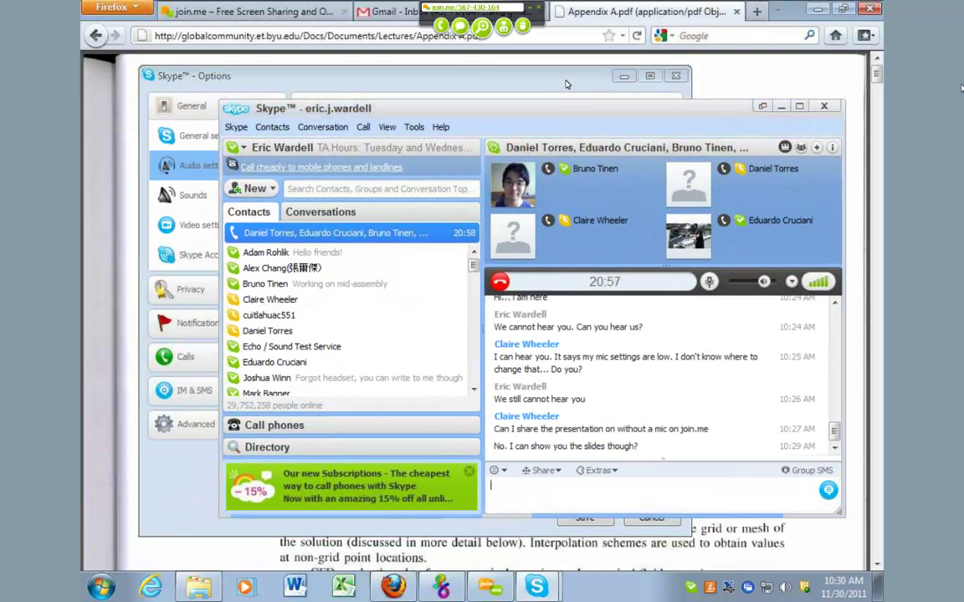
{"action": "left_click_drag", "start_coordinate": [565, 84], "coordinate": [565, 71]}
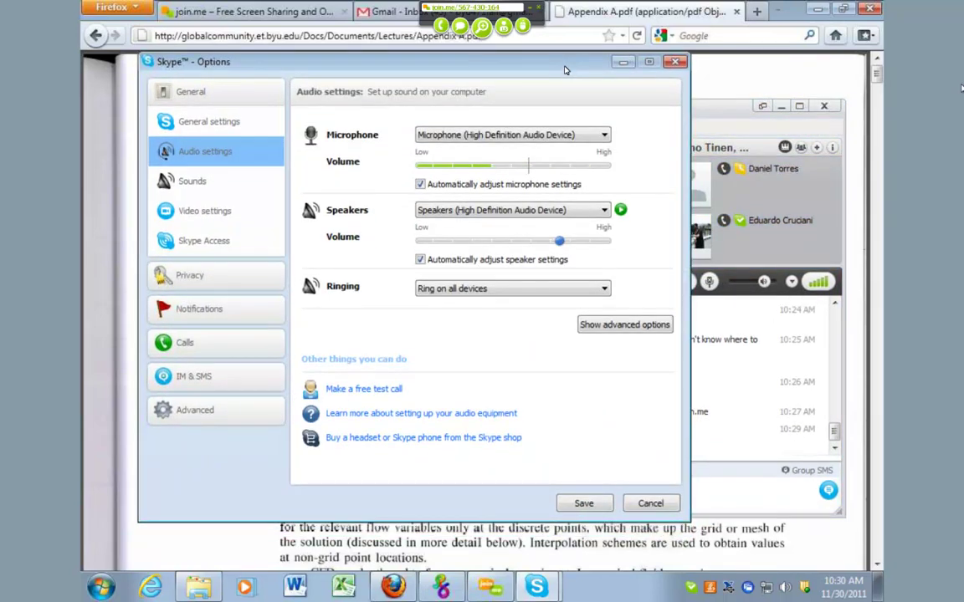
{"action": "left_click", "coordinate": [729, 503]}
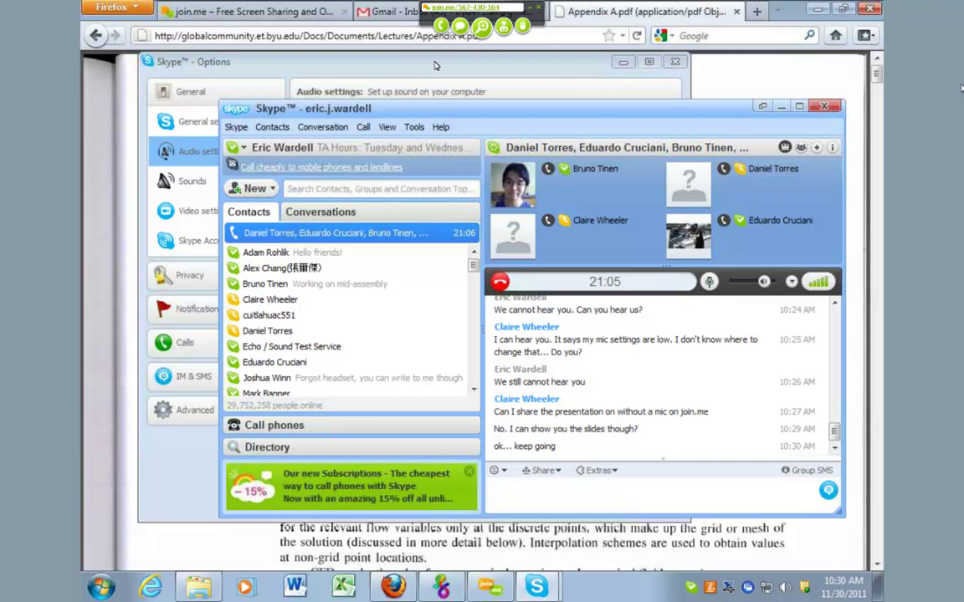
Show the microphone device choices, keep Microphone (High Definition Audio Device), and minimize both Skype windows.
{"action": "left_click", "coordinate": [391, 58]}
{"action": "left_click", "coordinate": [421, 137]}
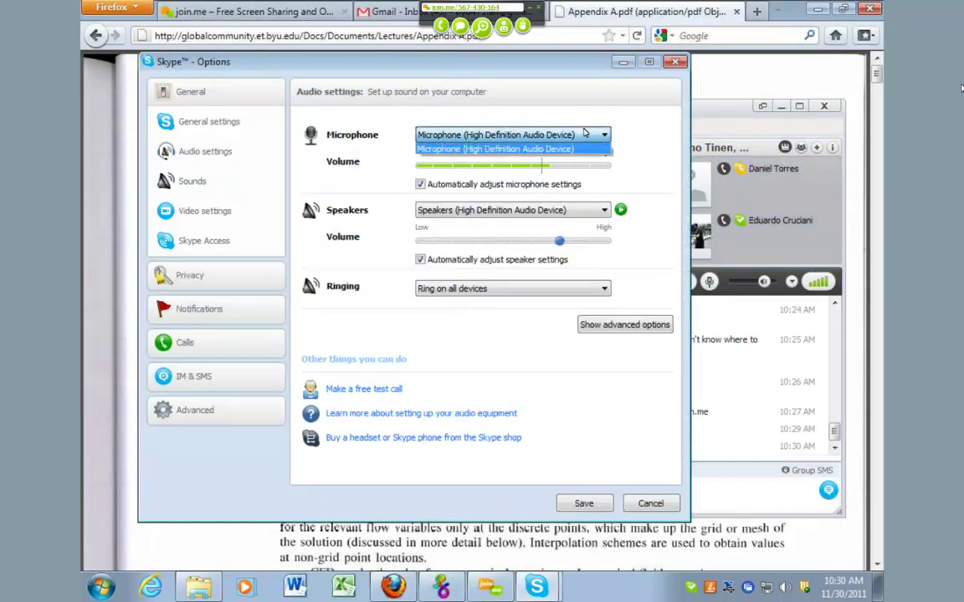
{"action": "left_click", "coordinate": [502, 147]}
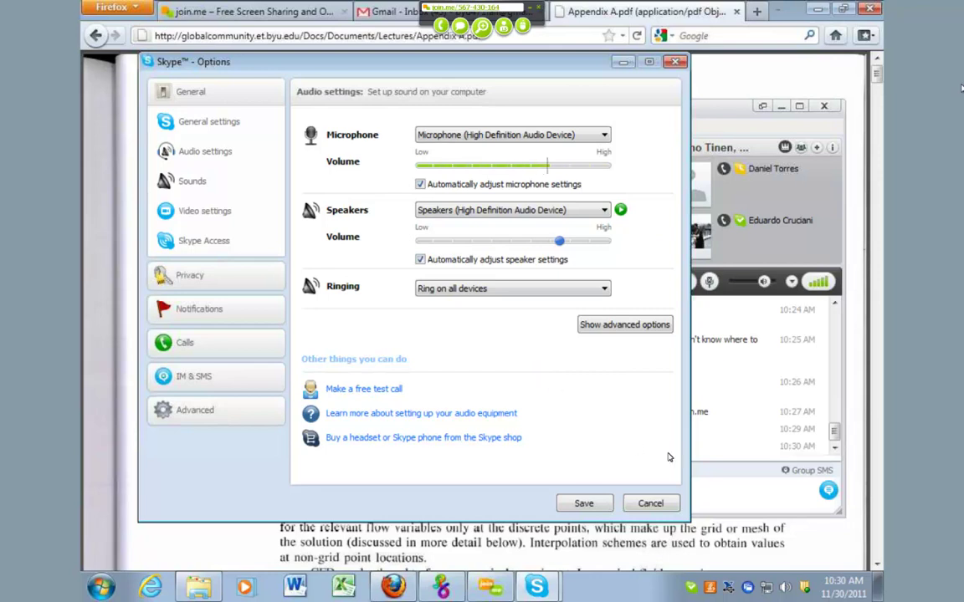
{"action": "left_click", "coordinate": [728, 484]}
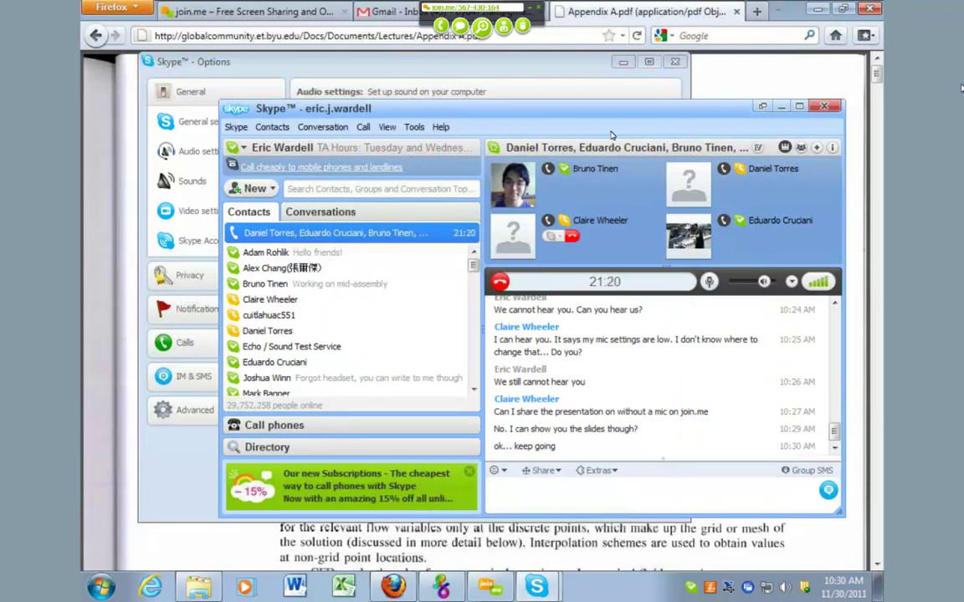
{"action": "left_click", "coordinate": [779, 107]}
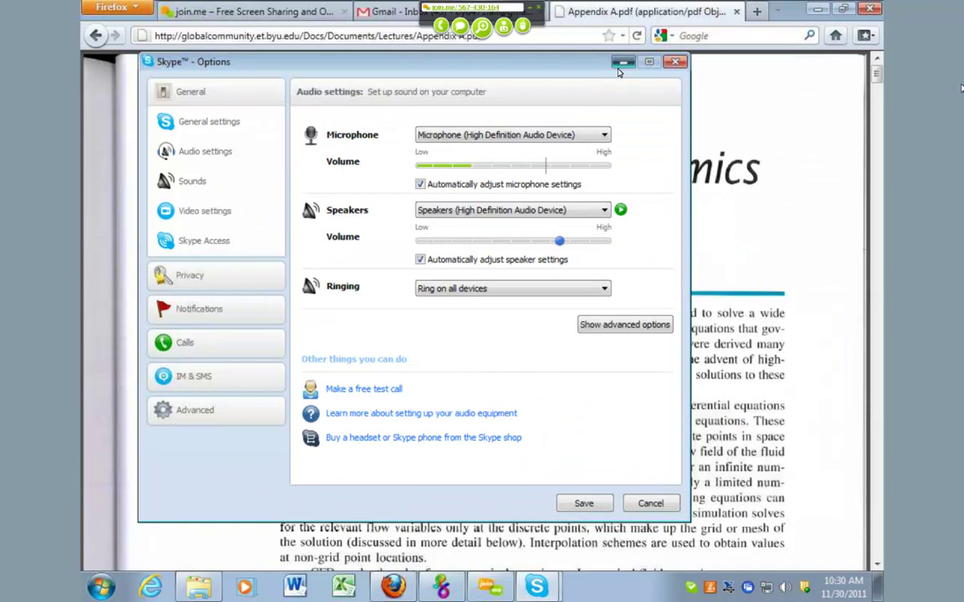
{"action": "left_click", "coordinate": [623, 61]}
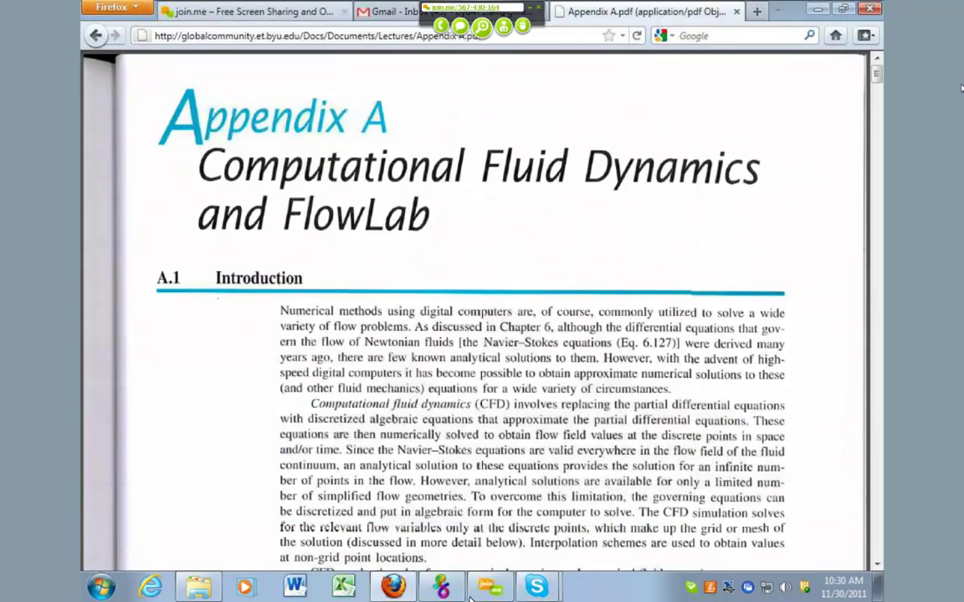
Switch to the RGS remote workstation session and minimize HyperMesh's User Profiles dialog to reveal the NX 7.5 window.
{"action": "left_click", "coordinate": [443, 587]}
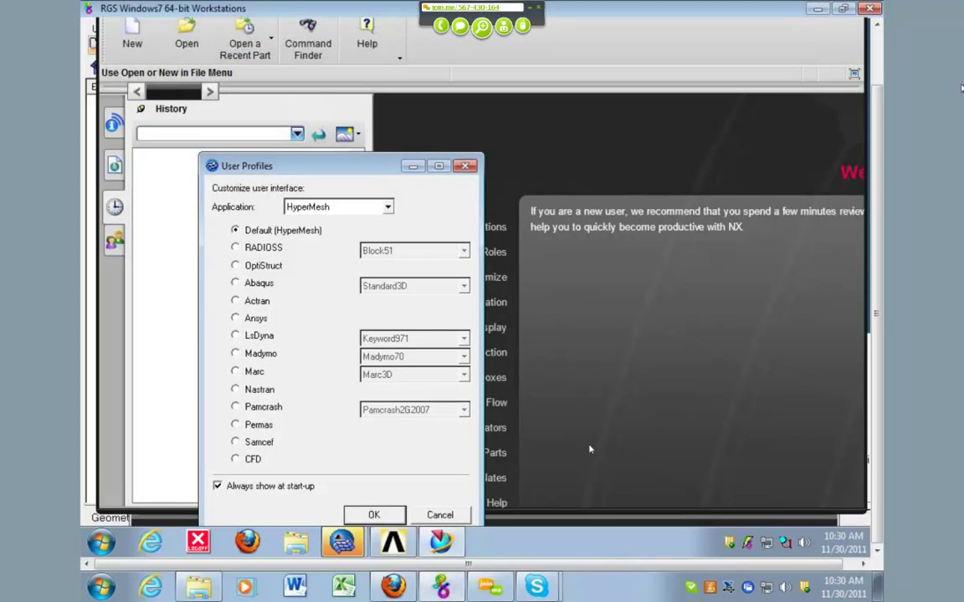
{"action": "left_click", "coordinate": [443, 542]}
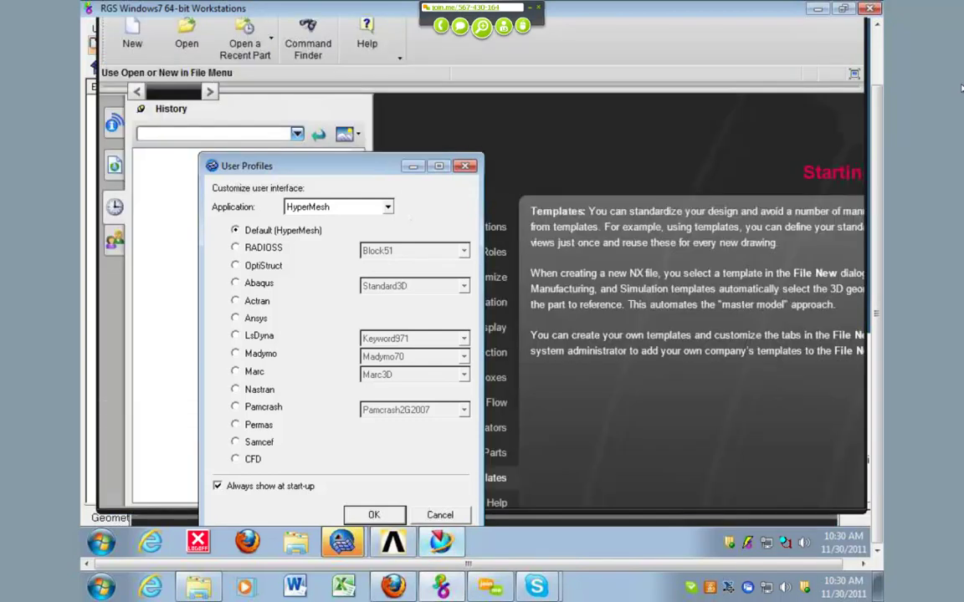
{"action": "left_click", "coordinate": [411, 167]}
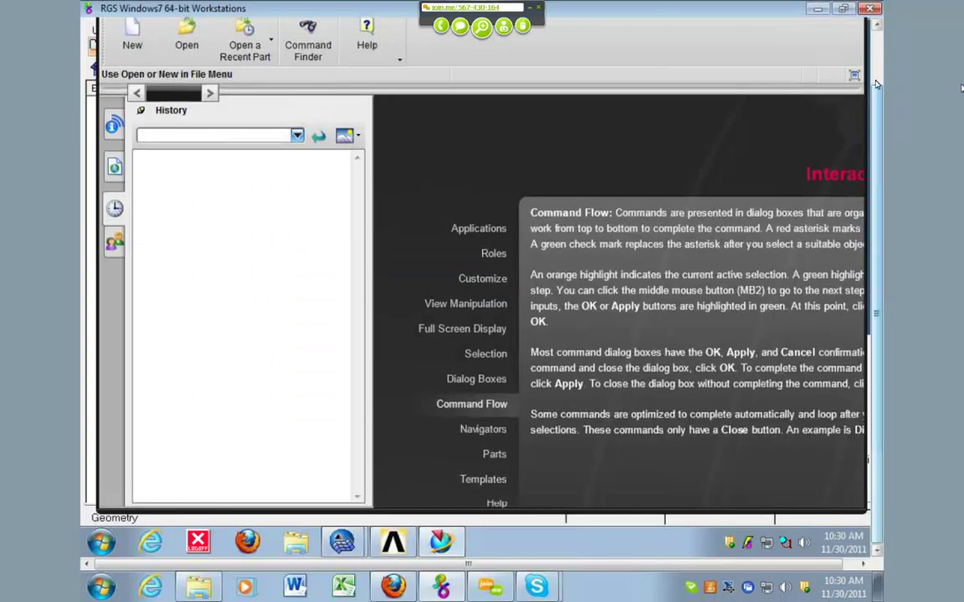
{"action": "left_click_drag", "start_coordinate": [877, 84], "coordinate": [876, 30]}
{"action": "left_click_drag", "start_coordinate": [586, 40], "coordinate": [585, 122]}
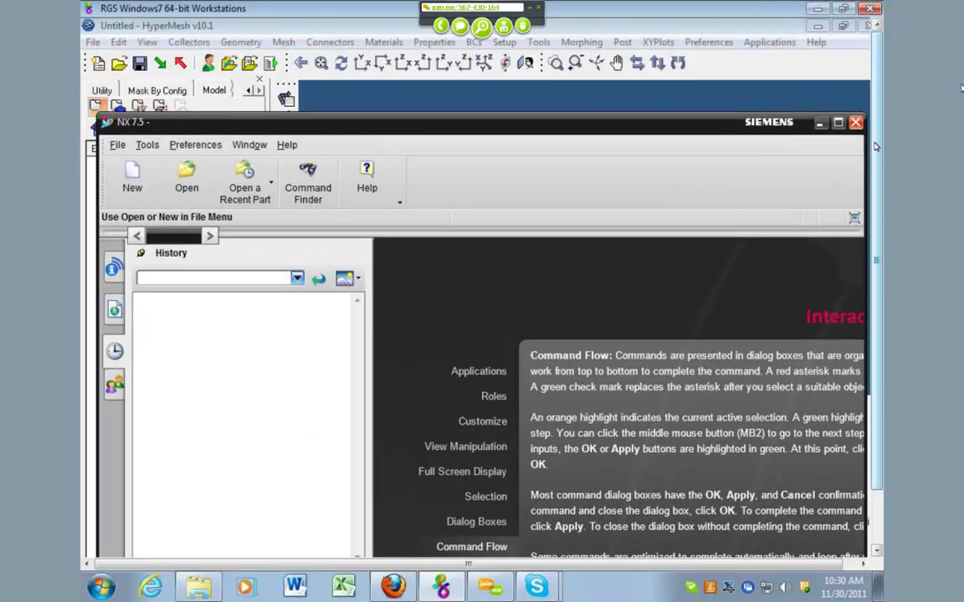
{"action": "scroll", "coordinate": [875, 147], "scroll_direction": "down", "scroll_amount": 3}
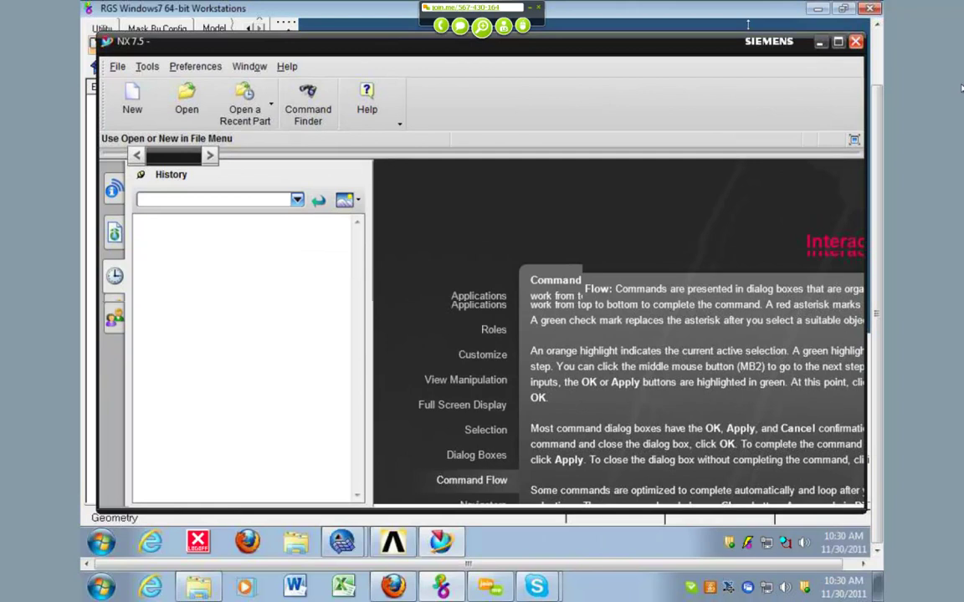
In Windows Explorer, go to the folder groups > me471ta > New TCC > Labs > Lab 13.
{"action": "left_click", "coordinate": [199, 587]}
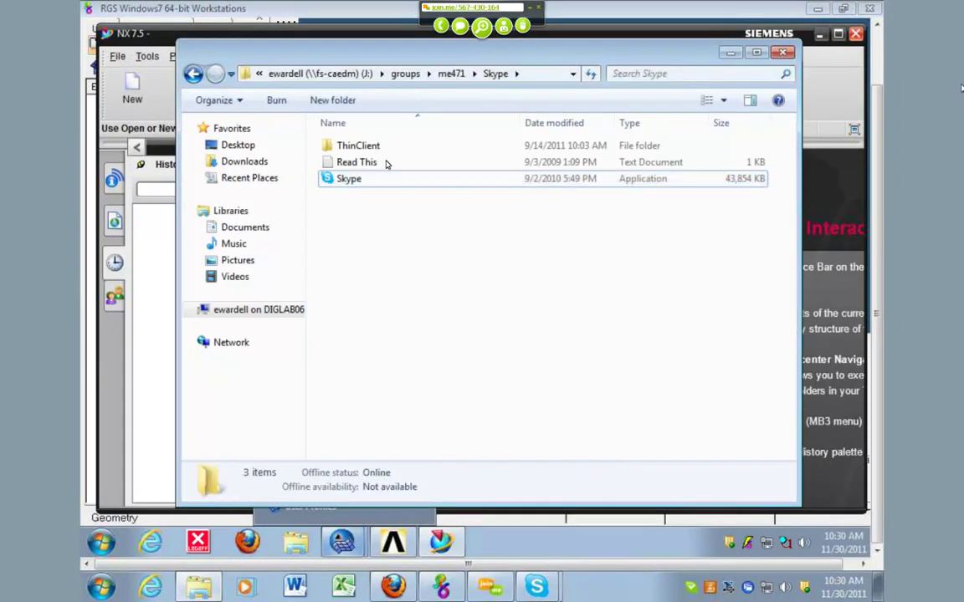
{"action": "left_click", "coordinate": [405, 73]}
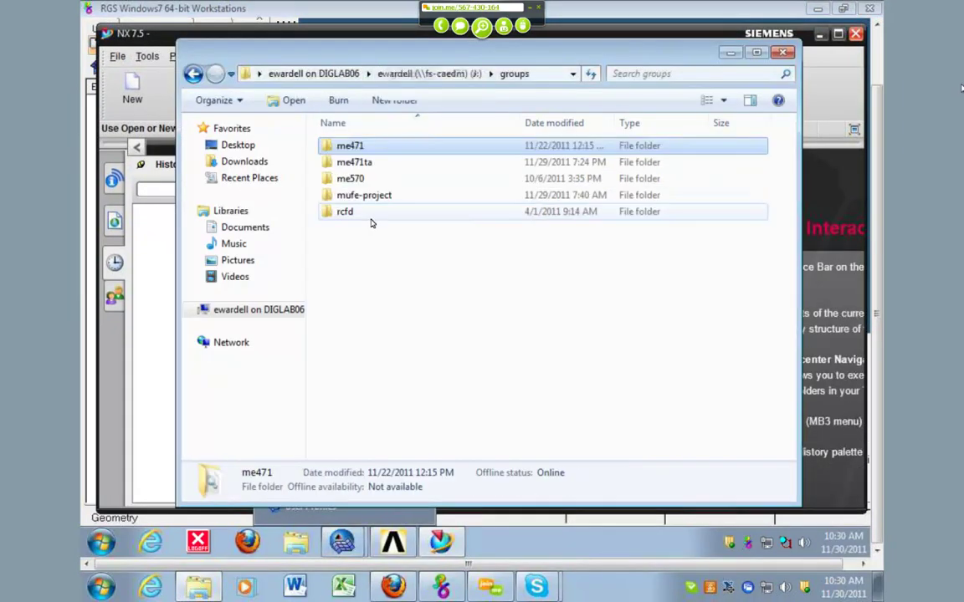
{"action": "double_click", "coordinate": [366, 163]}
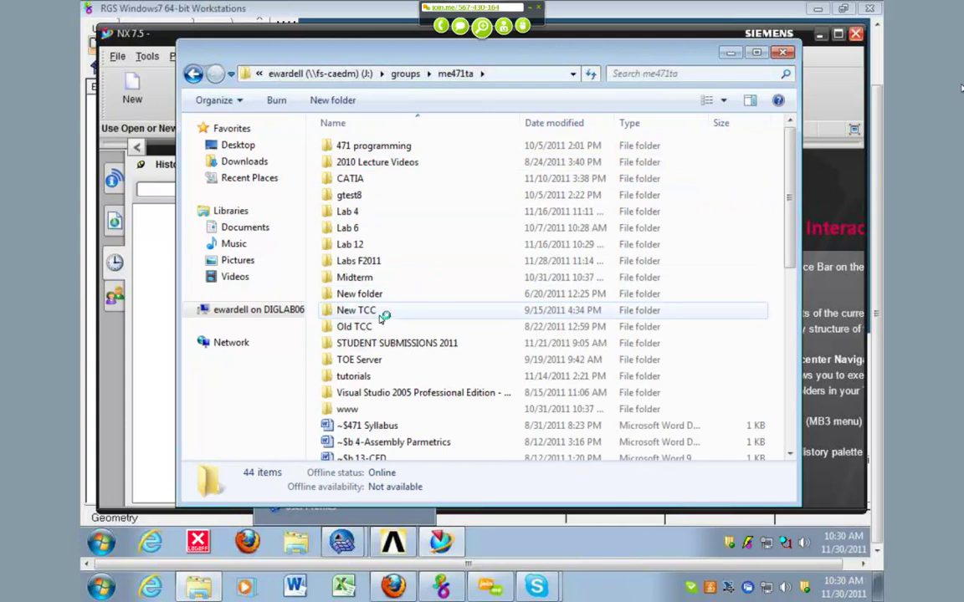
{"action": "double_click", "coordinate": [379, 315]}
{"action": "double_click", "coordinate": [359, 164]}
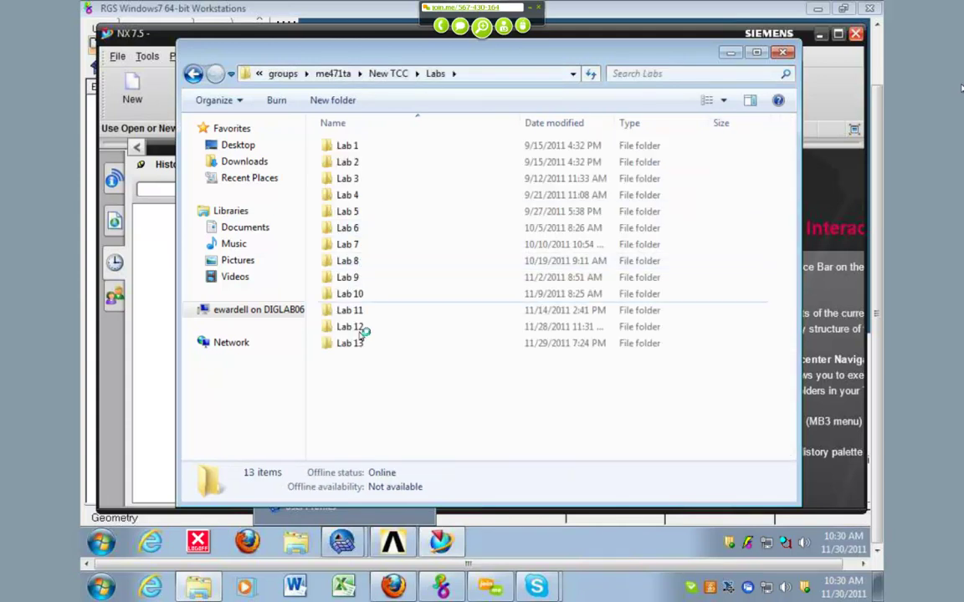
{"action": "double_click", "coordinate": [360, 340]}
Open the Lab 13-CFD PDF and review its objective, in-class exercises and homework sections.
{"action": "left_click", "coordinate": [358, 212]}
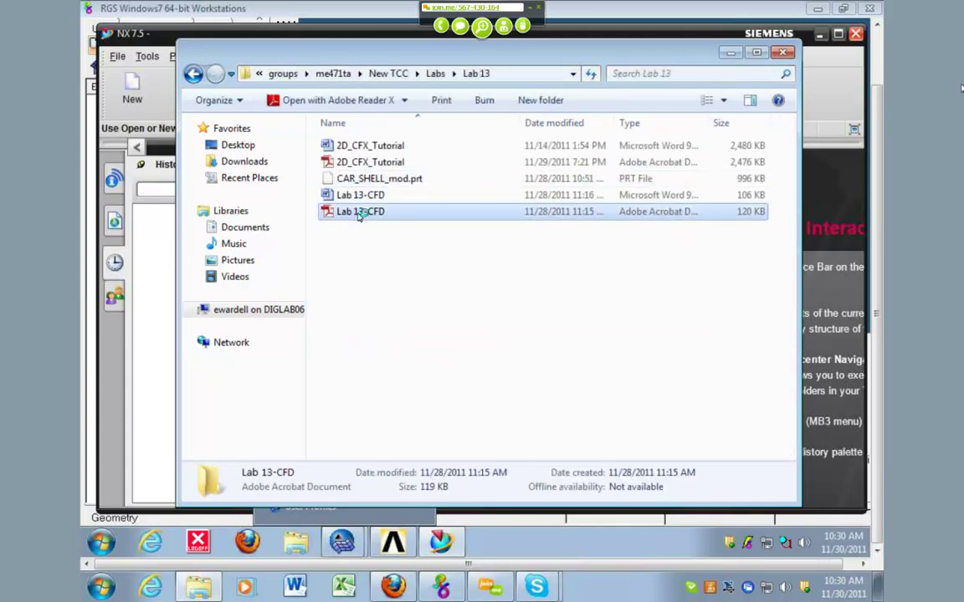
{"action": "double_click", "coordinate": [358, 212]}
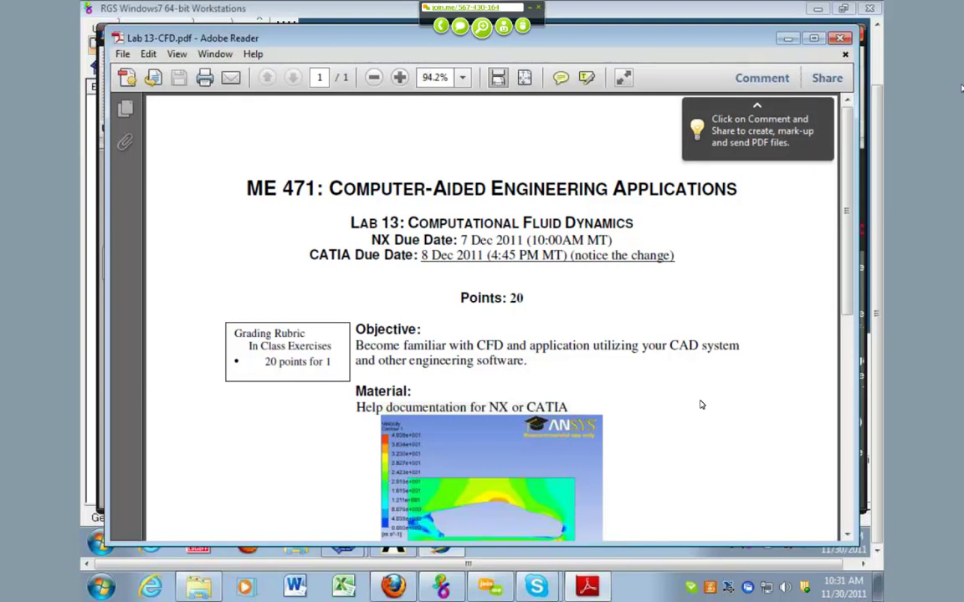
{"action": "scroll", "coordinate": [701, 405], "scroll_direction": "down", "scroll_amount": 5}
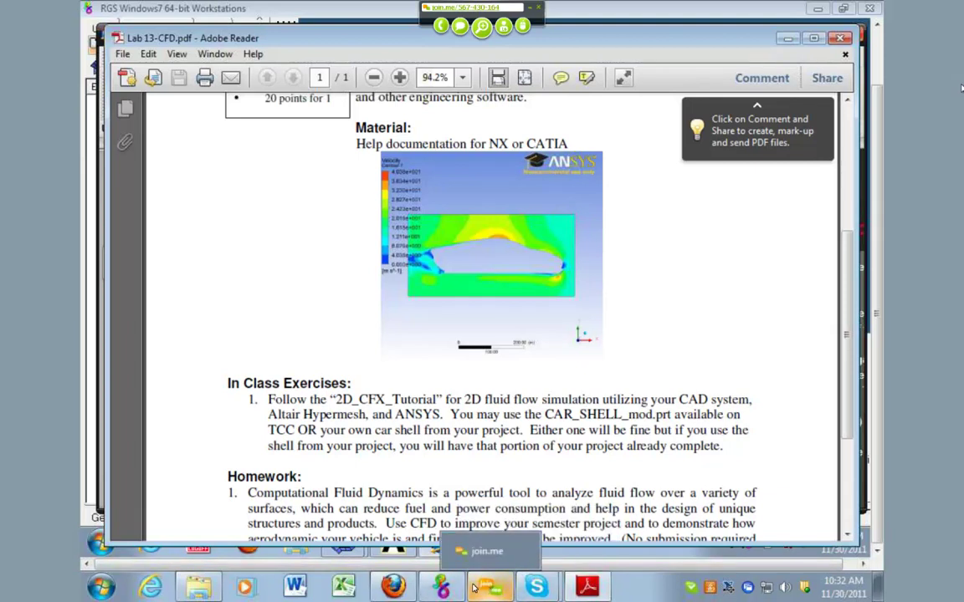
Open the 2D_CFX_Tutorial PDF from the Lab 13 folder and maximize its window.
{"action": "left_click", "coordinate": [209, 594]}
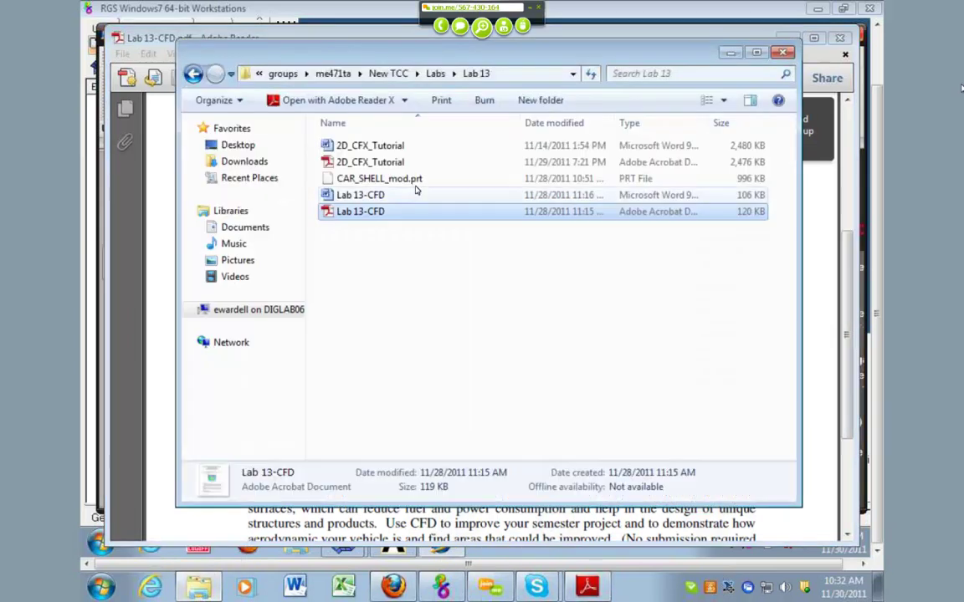
{"action": "left_click", "coordinate": [394, 161]}
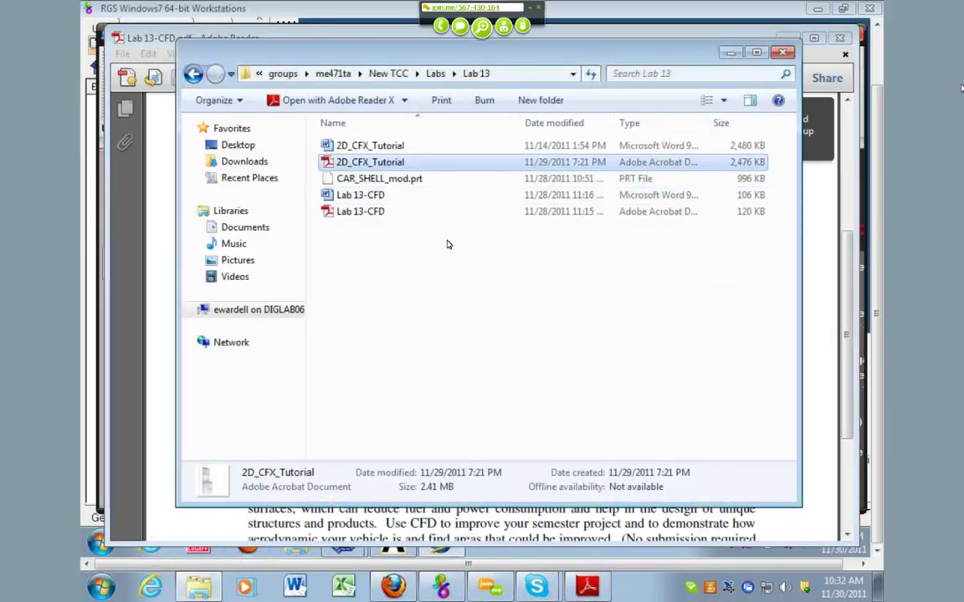
{"action": "key", "text": "Return"}
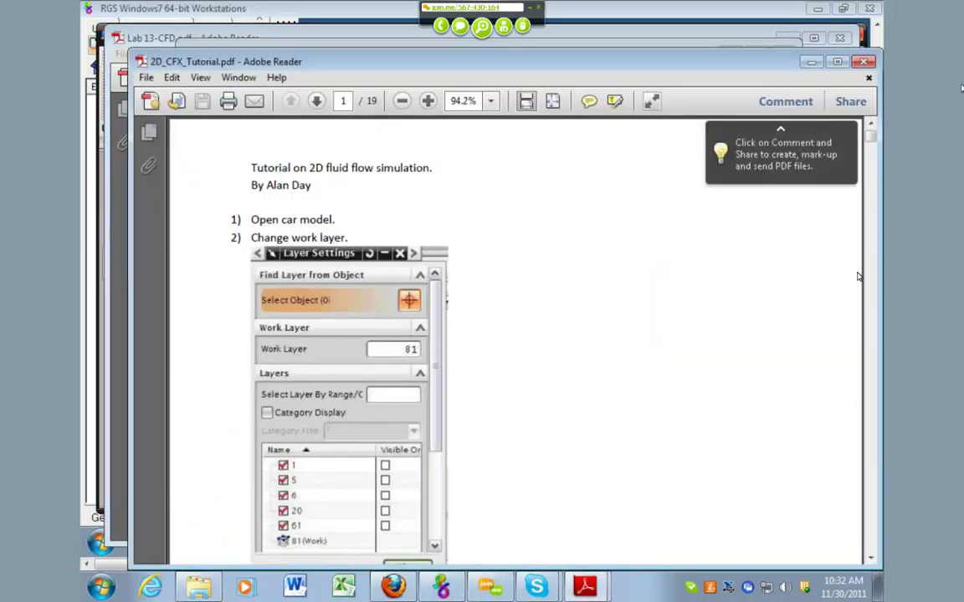
{"action": "left_click_drag", "start_coordinate": [768, 67], "coordinate": [753, 3]}
Review tutorial steps 2 to 5, from changing the work layer to deleting the bottom lines of the outline.
{"action": "scroll", "coordinate": [790, 79], "scroll_direction": "down", "scroll_amount": 6}
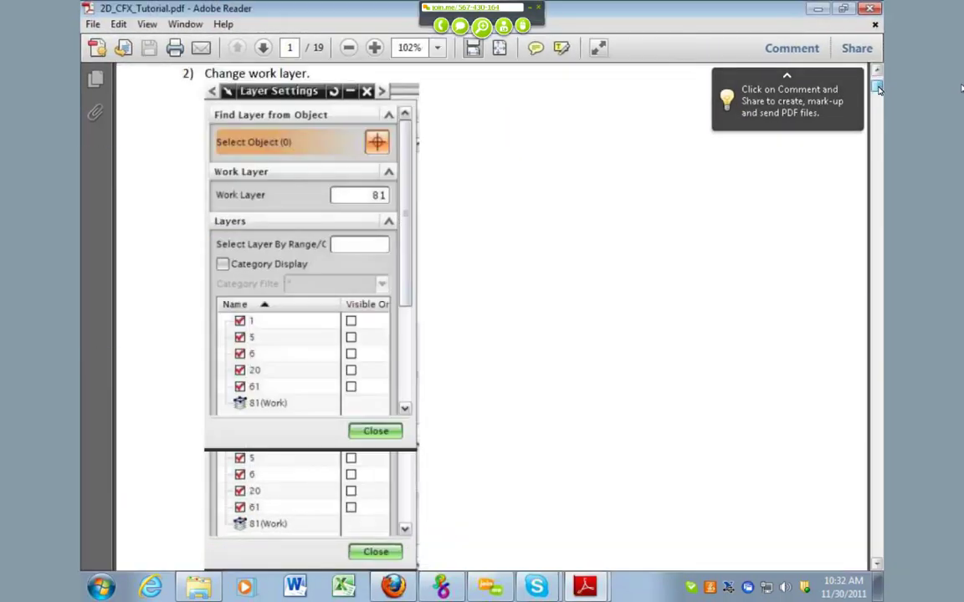
{"action": "left_click_drag", "start_coordinate": [879, 98], "coordinate": [878, 82]}
{"action": "scroll", "coordinate": [441, 321], "scroll_direction": "down", "scroll_amount": 5}
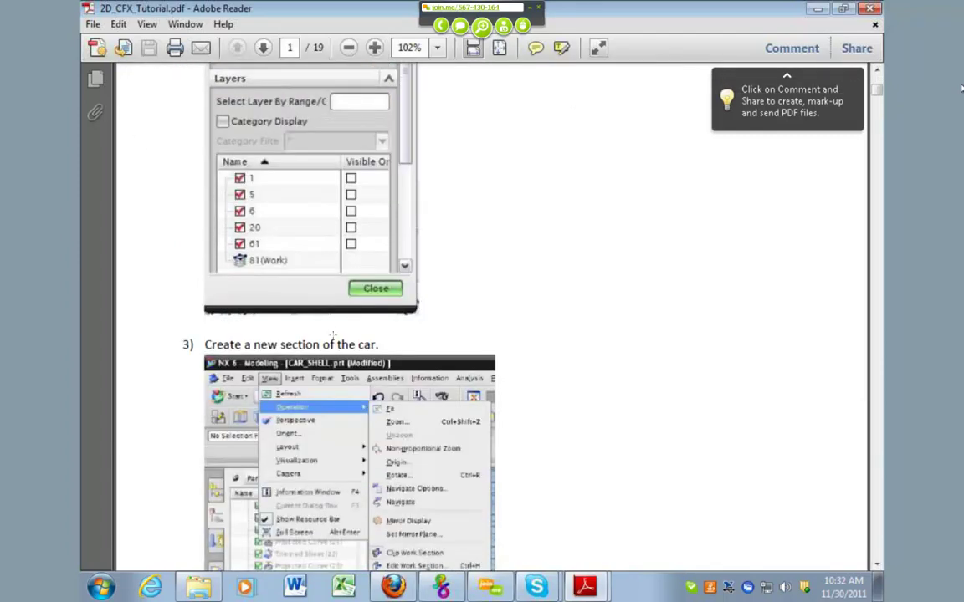
{"action": "scroll", "coordinate": [297, 308], "scroll_direction": "down", "scroll_amount": 5}
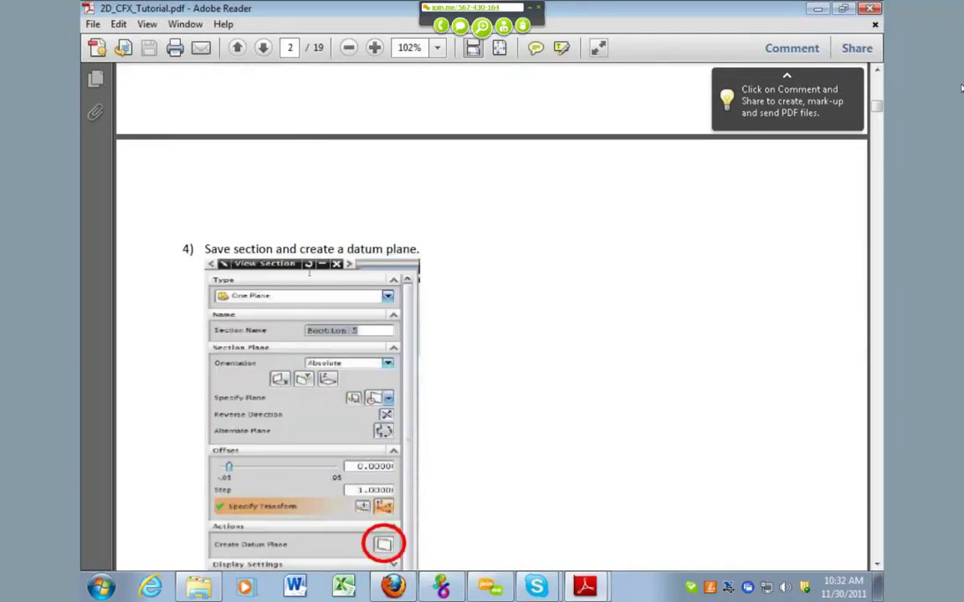
{"action": "scroll", "coordinate": [961, 87], "scroll_direction": "down", "scroll_amount": 5}
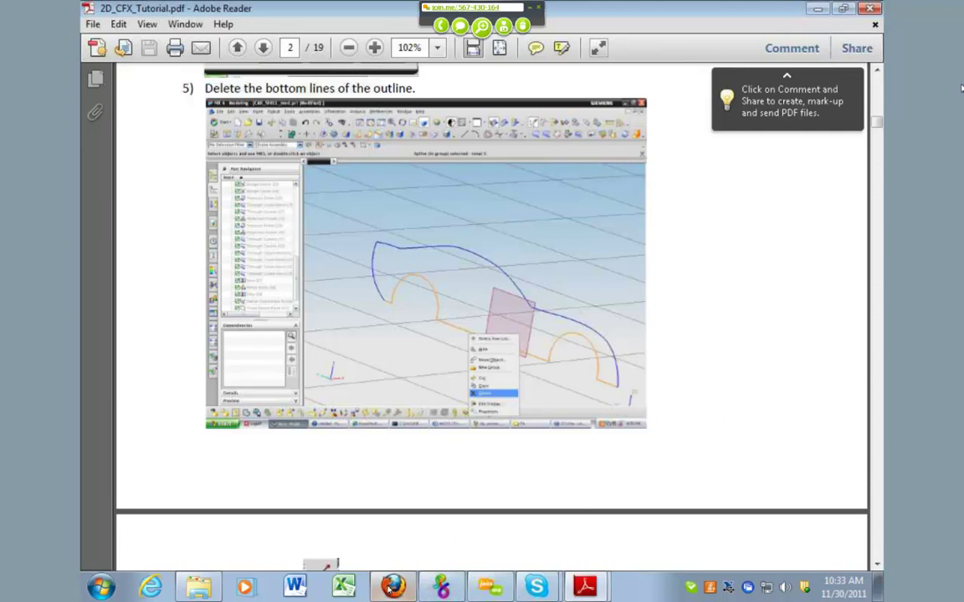
Switch to NX 7.5 in the RGS session and open CAR_SHELL_mod from ME 471 TA stuff > lab 13 > in class.
{"action": "left_click", "coordinate": [441, 586]}
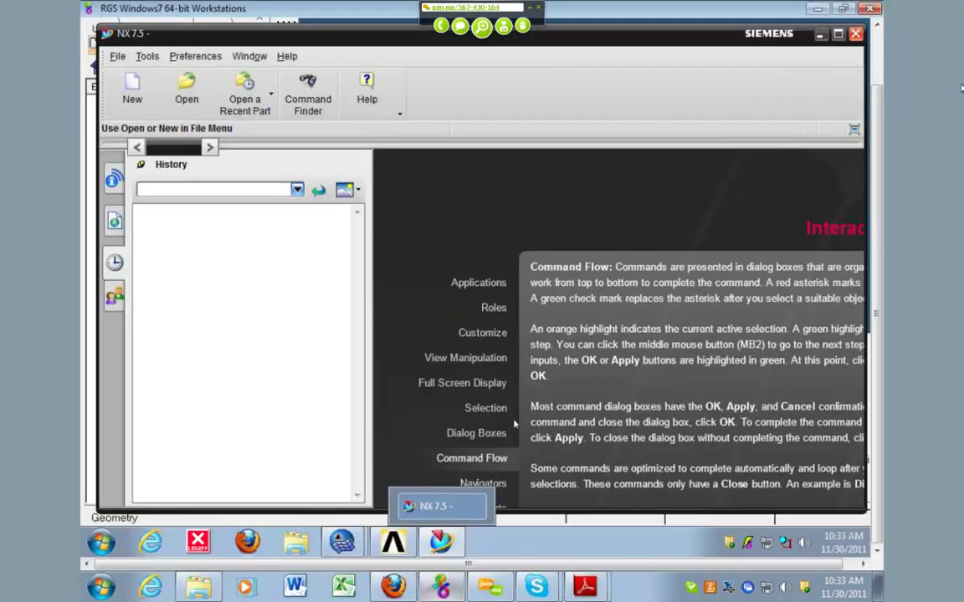
{"action": "left_click", "coordinate": [187, 84]}
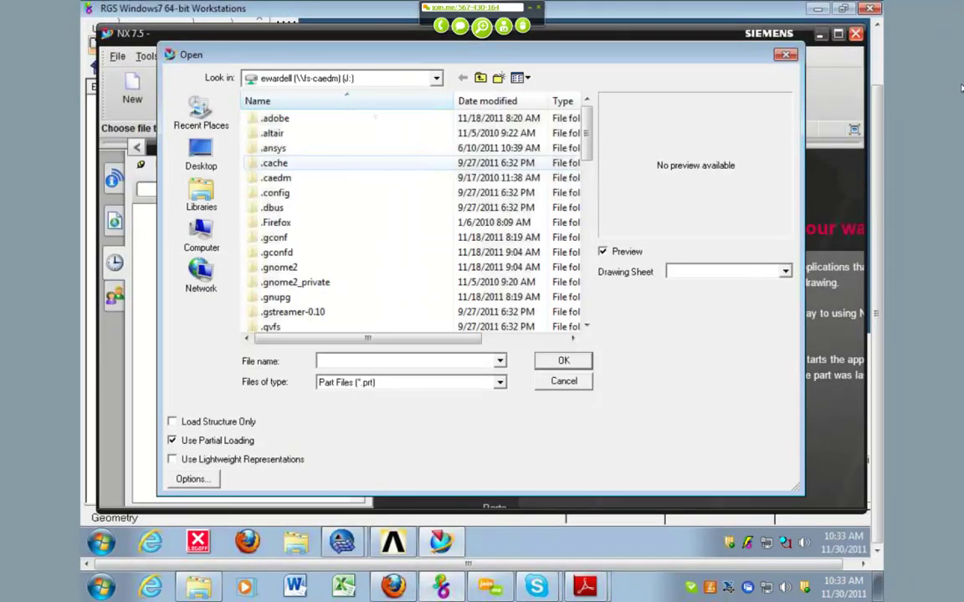
{"action": "scroll", "coordinate": [318, 184], "scroll_direction": "down", "scroll_amount": 10}
{"action": "scroll", "coordinate": [318, 193], "scroll_direction": "up", "scroll_amount": 8}
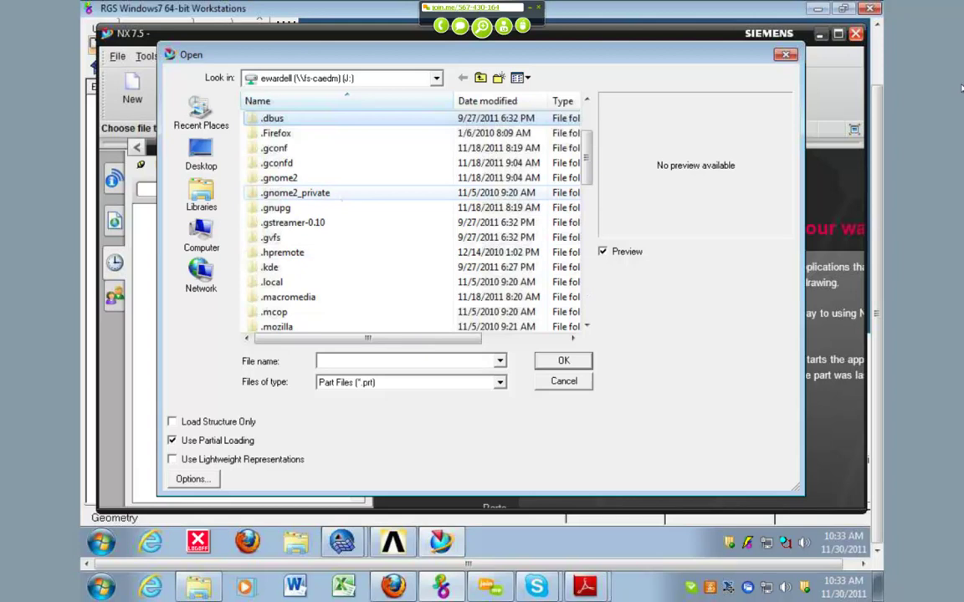
{"action": "scroll", "coordinate": [352, 209], "scroll_direction": "down", "scroll_amount": 6}
{"action": "double_click", "coordinate": [290, 215]}
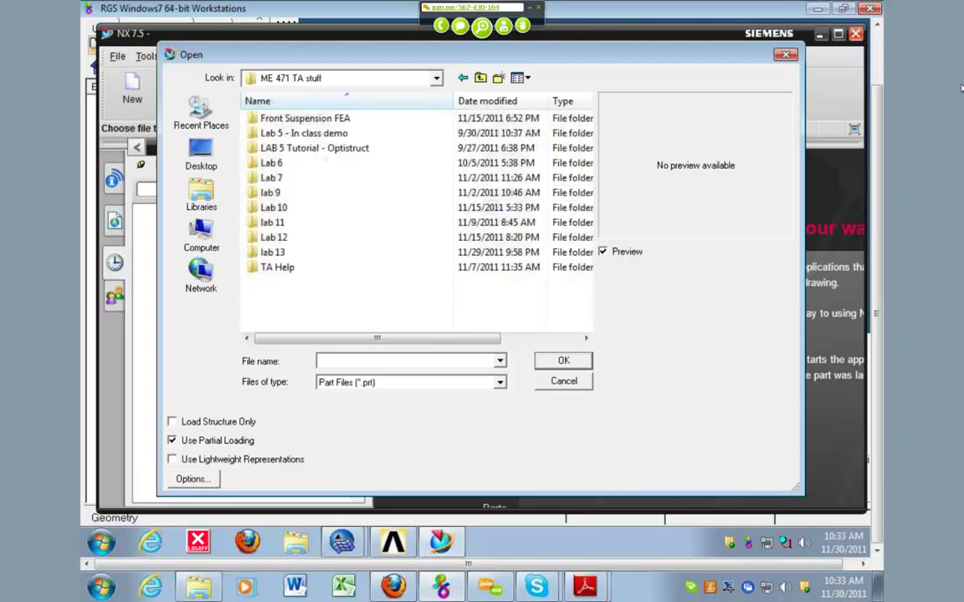
{"action": "double_click", "coordinate": [273, 252]}
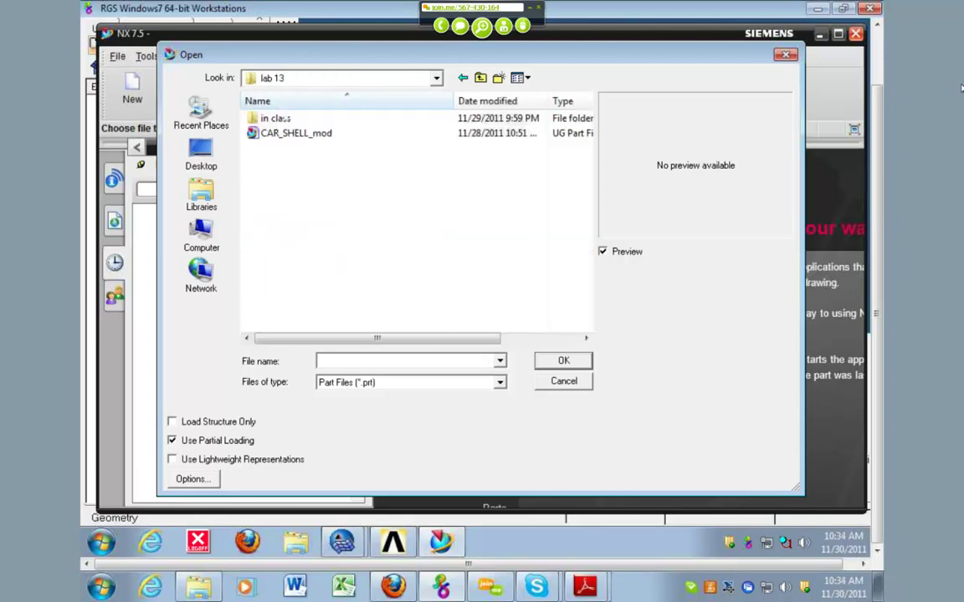
{"action": "double_click", "coordinate": [286, 118]}
{"action": "double_click", "coordinate": [286, 118]}
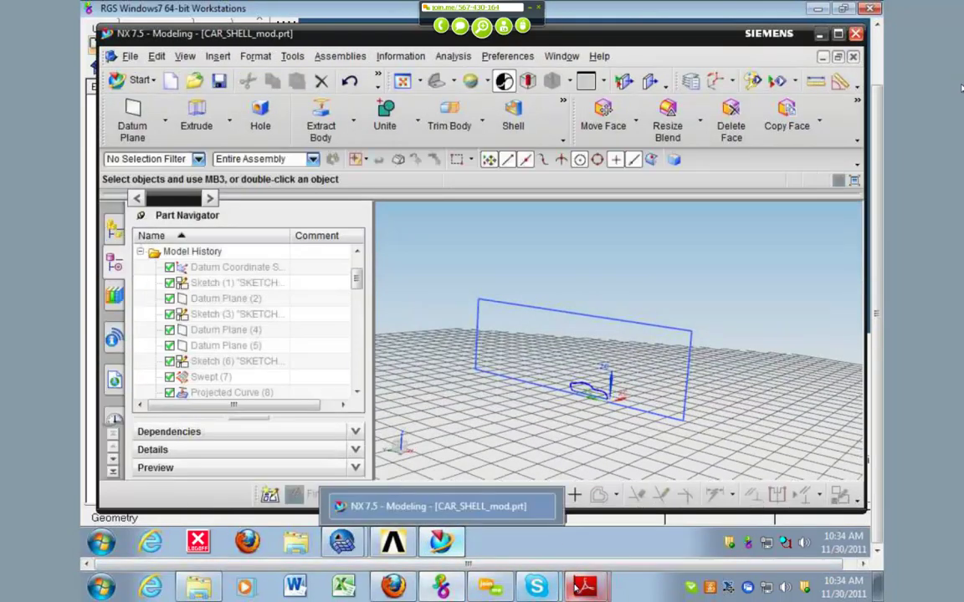
Return to the 2D_CFX_Tutorial PDF and review step 6 on closing the bottom with a new line.
{"action": "left_click", "coordinate": [576, 586]}
{"action": "left_click", "coordinate": [576, 549]}
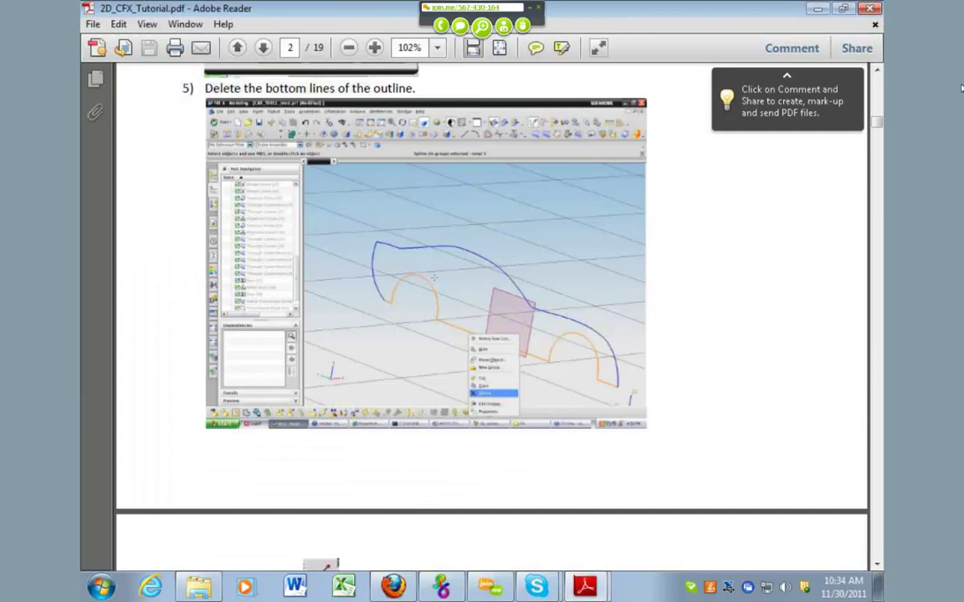
{"action": "scroll", "coordinate": [568, 329], "scroll_direction": "down", "scroll_amount": 5}
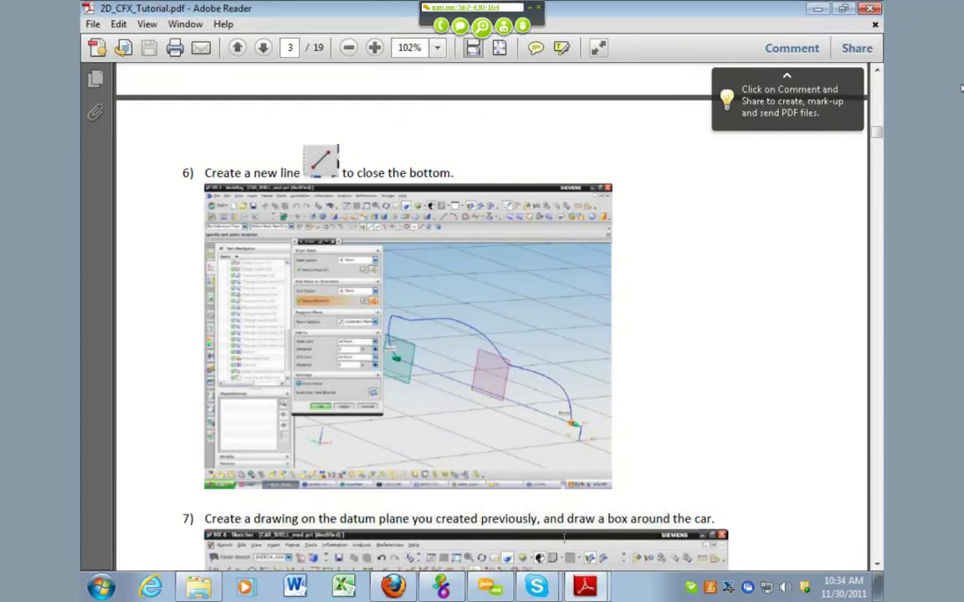
Switch back to NX and examine the car outline, its closing bottom line and the surrounding box.
{"action": "left_click", "coordinate": [440, 590]}
{"action": "scroll", "coordinate": [593, 396], "scroll_direction": "up", "scroll_amount": 7}
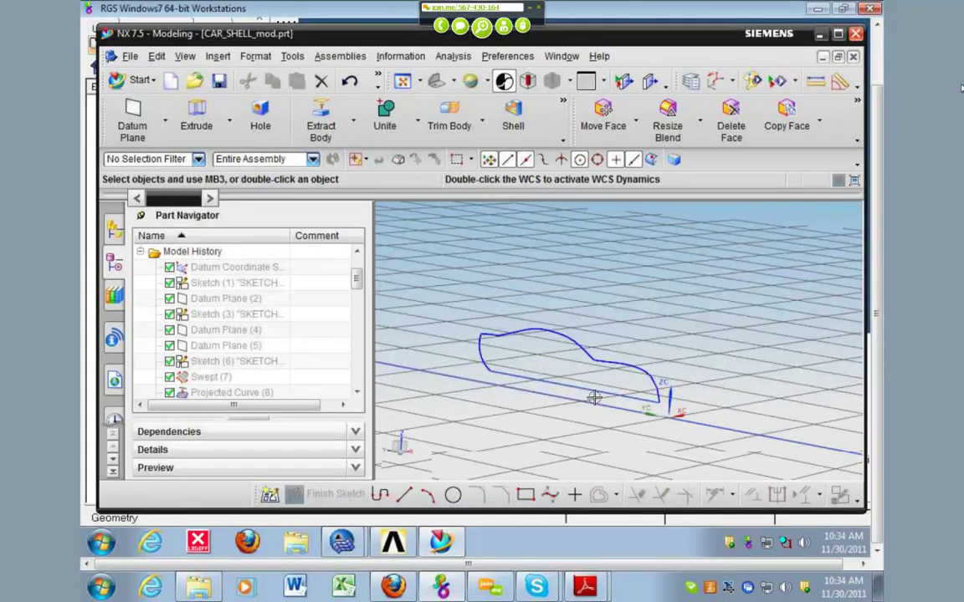
{"action": "left_click", "coordinate": [635, 359]}
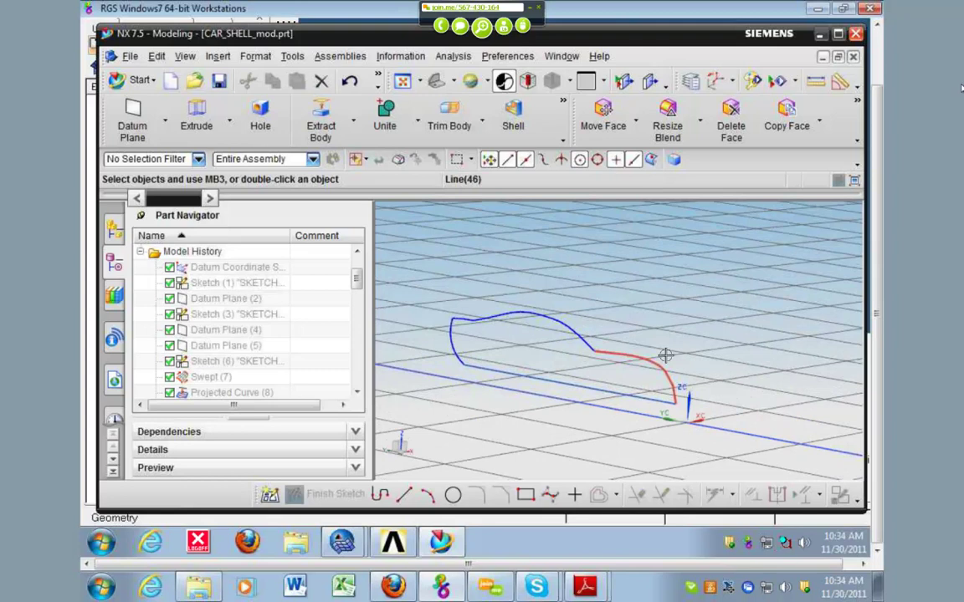
{"action": "key", "text": "Escape"}
{"action": "scroll", "coordinate": [587, 384], "scroll_direction": "up", "scroll_amount": 2}
{"action": "scroll", "coordinate": [594, 389], "scroll_direction": "down", "scroll_amount": 9}
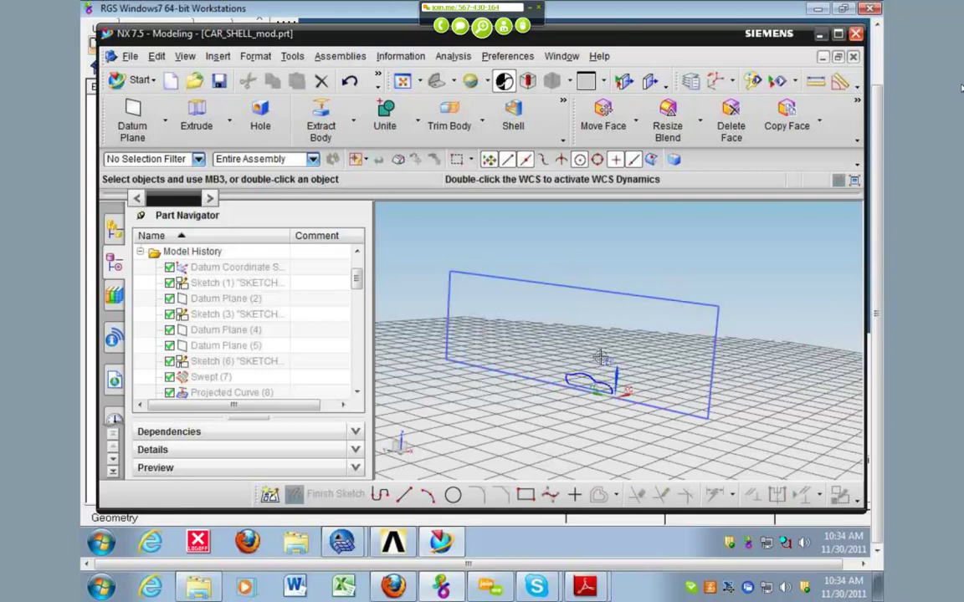
{"action": "middle_click_drag", "start_coordinate": [529, 335], "coordinate": [639, 266]}
{"action": "scroll", "coordinate": [594, 370], "scroll_direction": "up", "scroll_amount": 4}
{"action": "scroll", "coordinate": [599, 365], "scroll_direction": "down", "scroll_amount": 1}
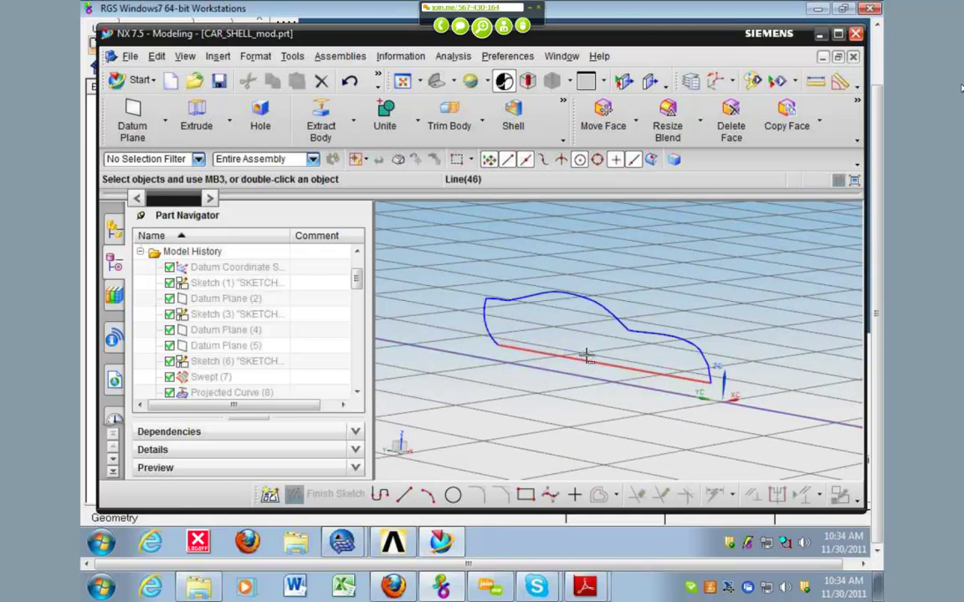
Switch to the tutorial PDF and review step 7 on drawing a dimensioned box around the car.
{"action": "mouse_move", "coordinate": [585, 585]}
{"action": "left_click", "coordinate": [577, 551]}
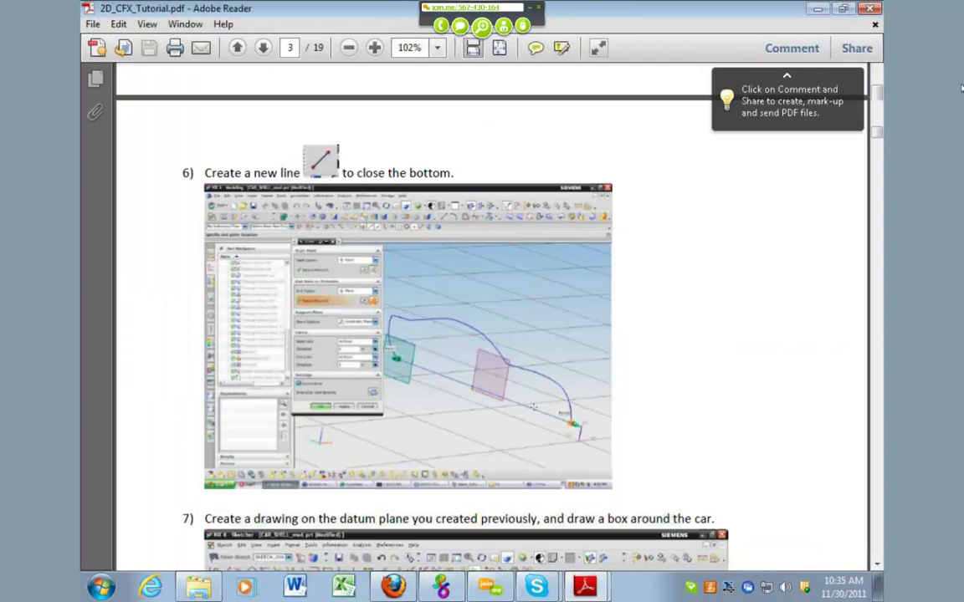
{"action": "scroll", "coordinate": [533, 407], "scroll_direction": "down", "scroll_amount": 5}
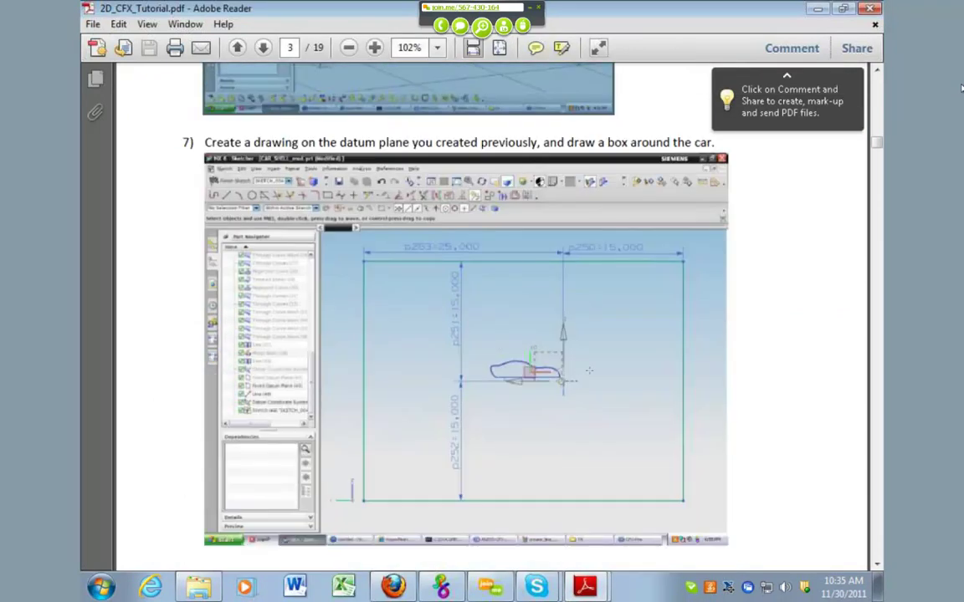
{"action": "scroll", "coordinate": [562, 224], "scroll_direction": "up", "scroll_amount": 2}
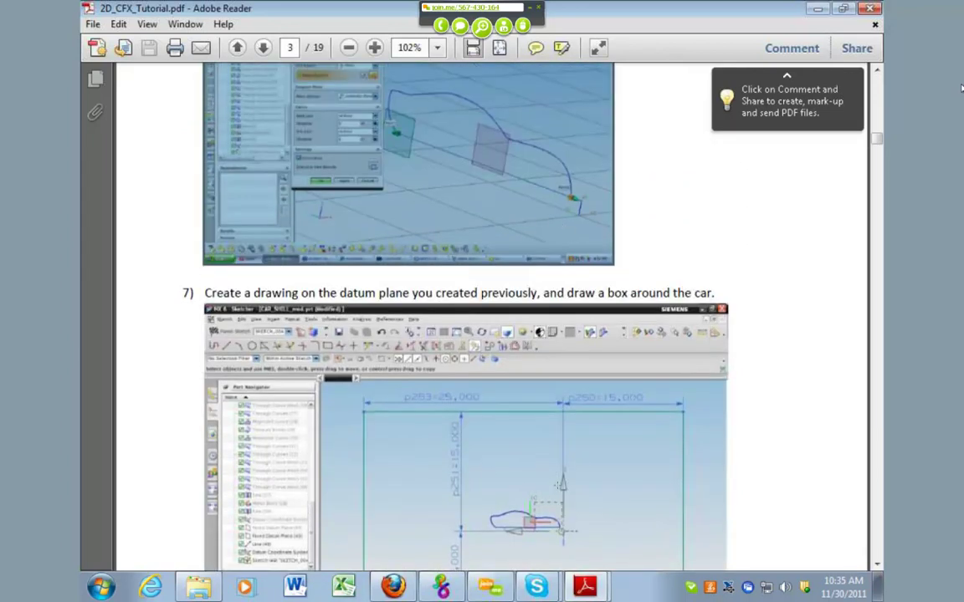
Return to NX and inspect the box drawn around the car profile from different angles.
{"action": "left_click", "coordinate": [441, 586]}
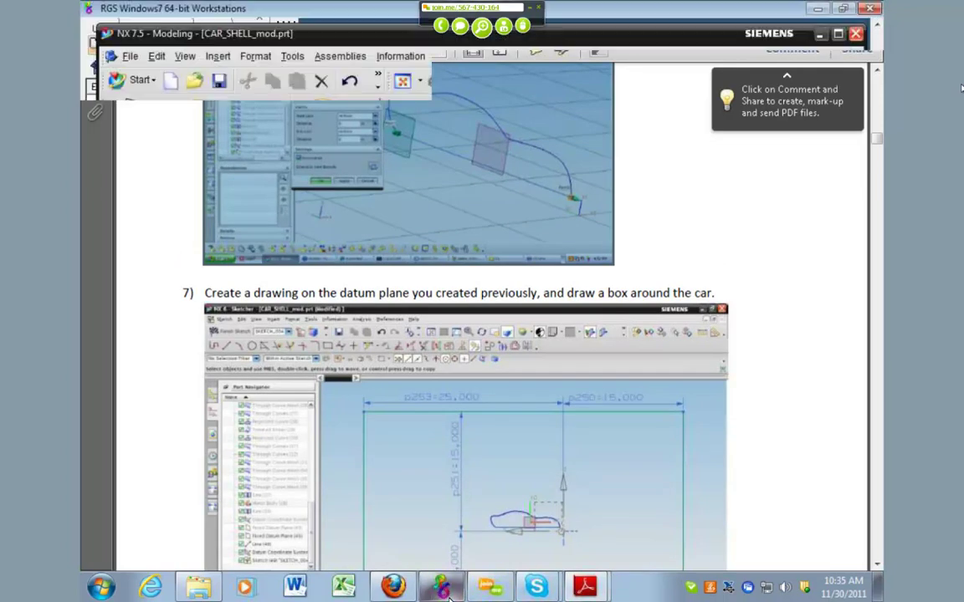
{"action": "mouse_move", "coordinate": [563, 386]}
{"action": "middle_mouse_down"}
{"action": "mouse_move", "coordinate": [570, 339]}
{"action": "mouse_move", "coordinate": [576, 355]}
{"action": "mouse_move", "coordinate": [534, 316]}
{"action": "middle_mouse_up"}
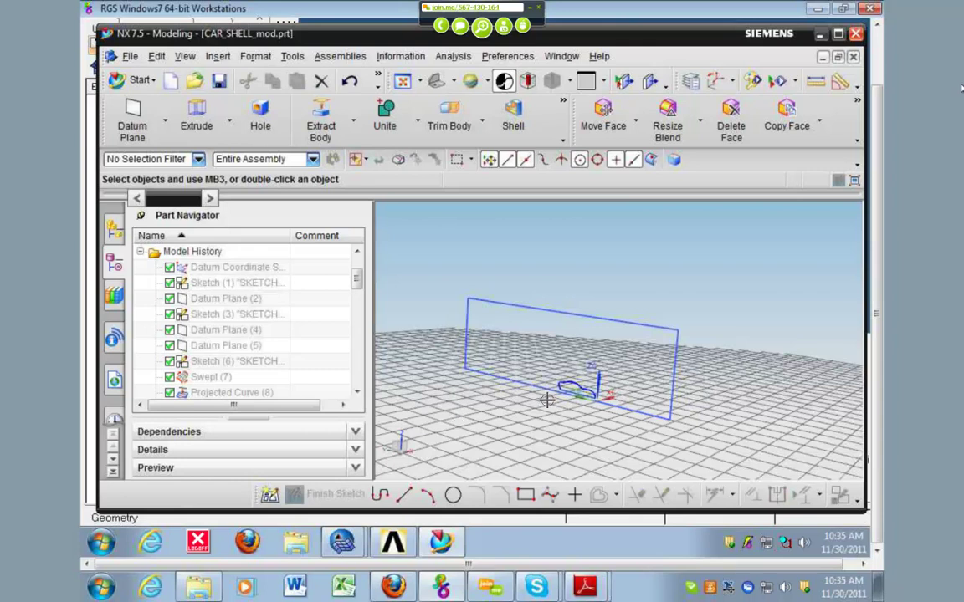
{"action": "scroll", "coordinate": [502, 360], "scroll_direction": "up", "scroll_amount": 3}
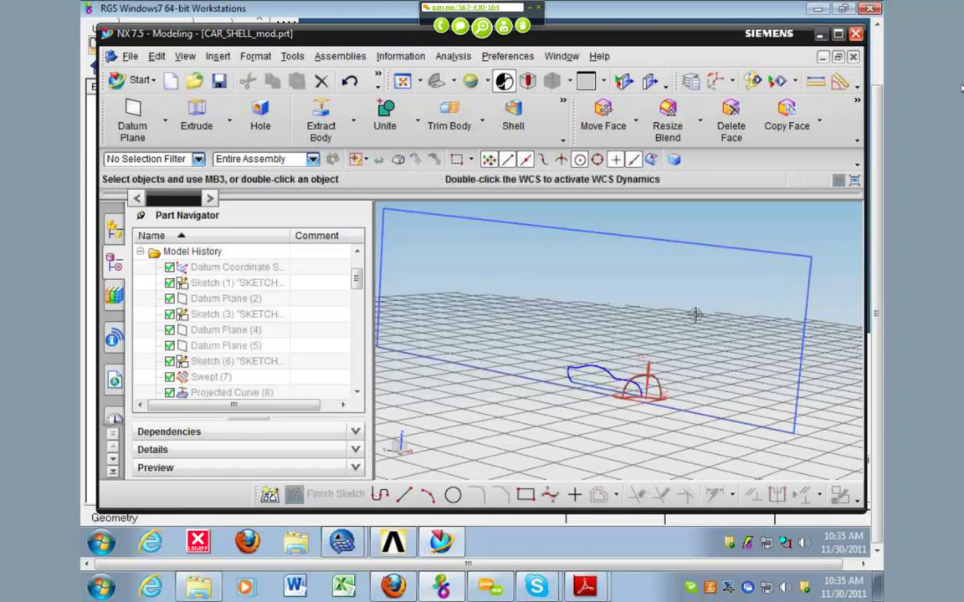
{"action": "middle_click_drag", "start_coordinate": [694, 318], "coordinate": [689, 363]}
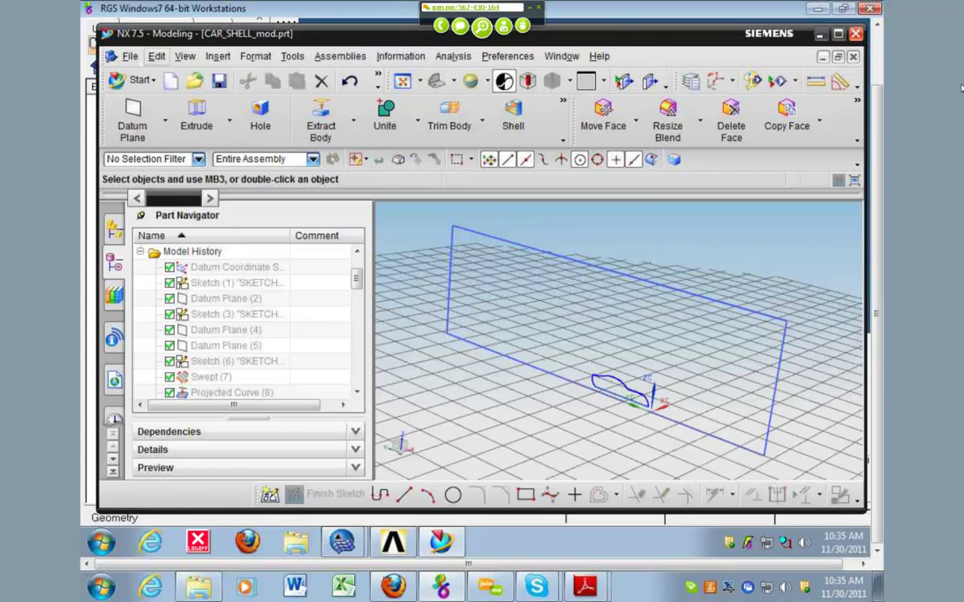
Start an IGES export of the displayed part with the J: drive folder ME 471 TA stuff > lab 13 > in class as destination.
{"action": "left_click", "coordinate": [130, 56]}
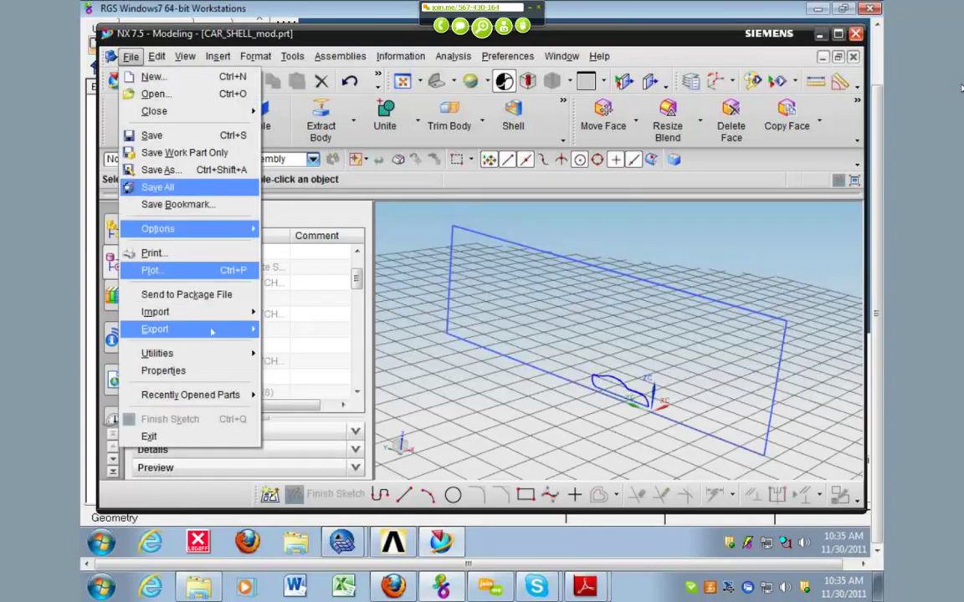
{"action": "mouse_move", "coordinate": [212, 331]}
{"action": "left_click", "coordinate": [296, 387]}
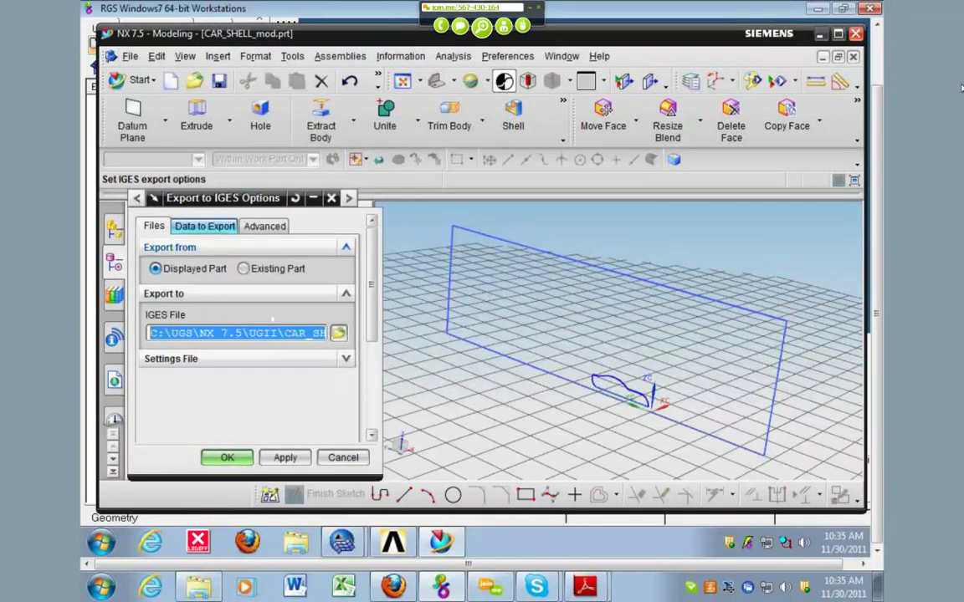
{"action": "left_click", "coordinate": [339, 332]}
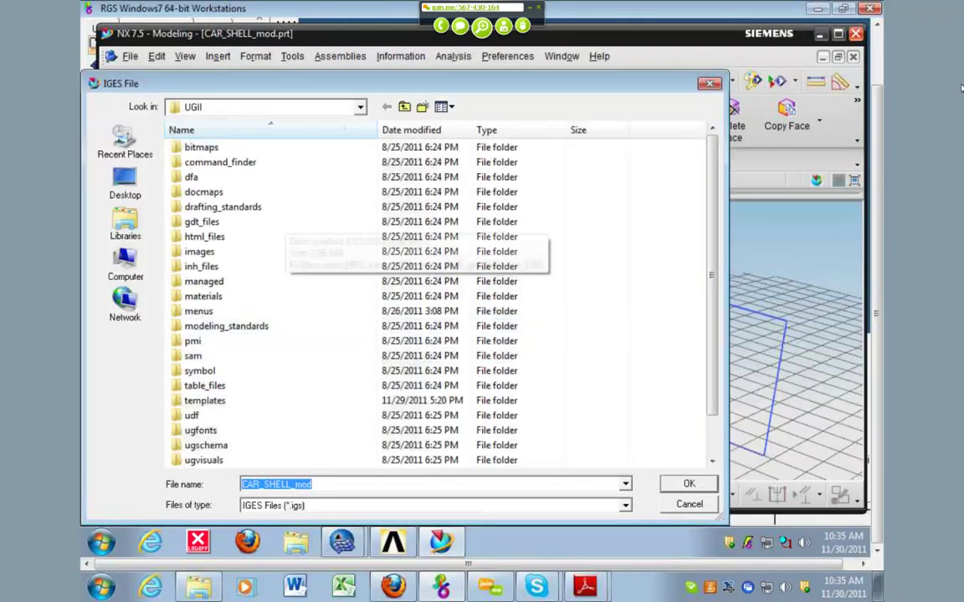
{"action": "left_click", "coordinate": [125, 263]}
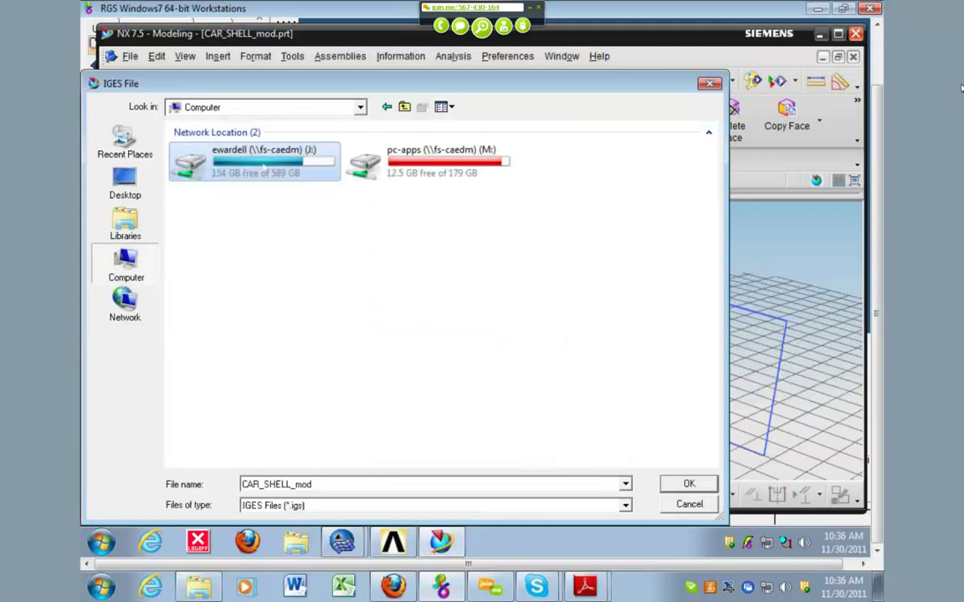
{"action": "double_click", "coordinate": [213, 152]}
{"action": "scroll", "coordinate": [292, 285], "scroll_direction": "down", "scroll_amount": 10}
{"action": "double_click", "coordinate": [222, 296]}
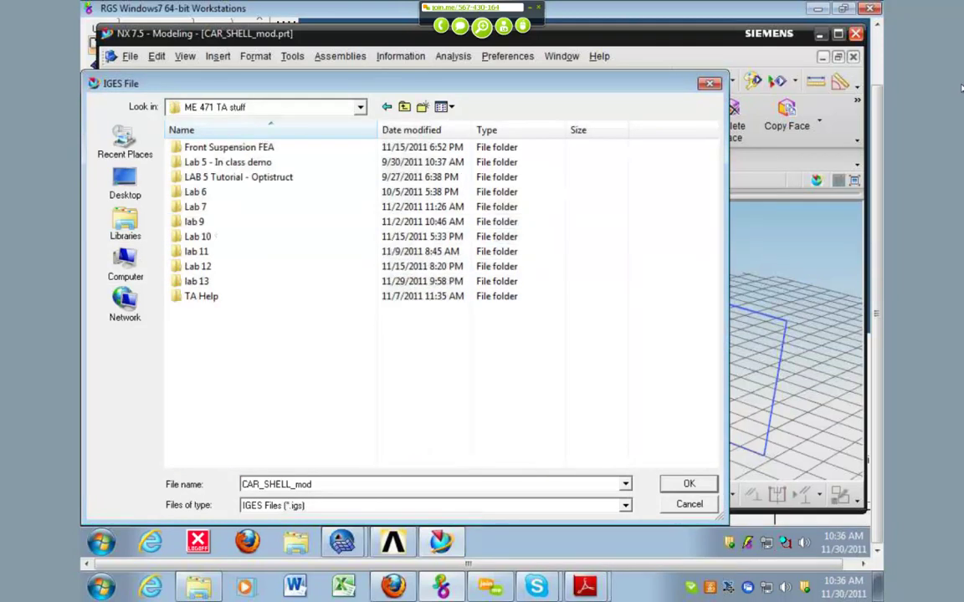
{"action": "double_click", "coordinate": [205, 281]}
{"action": "double_click", "coordinate": [223, 148]}
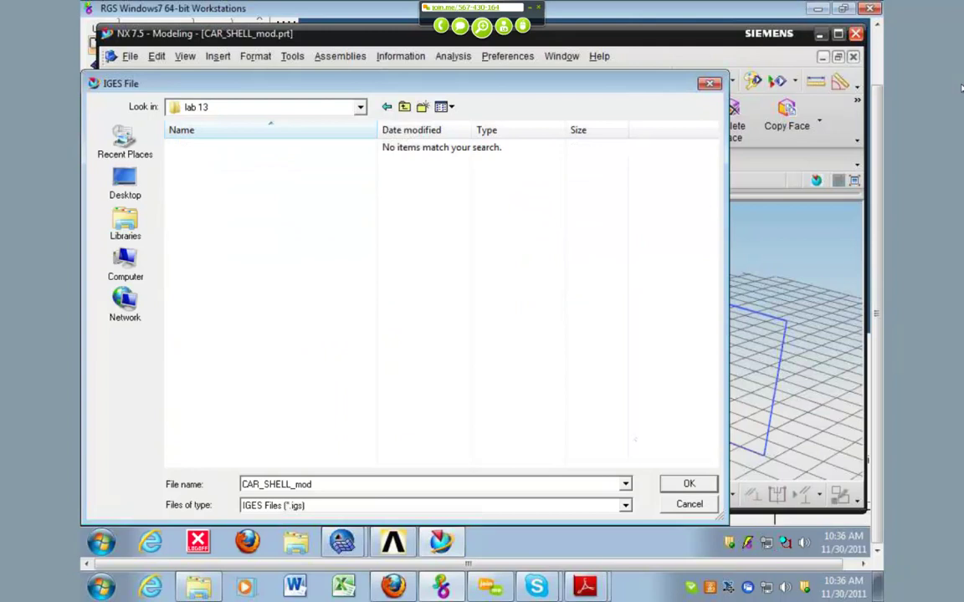
Name the IGES file CAR_SHELL_mod_2 and accept it as the export file.
{"action": "double_click", "coordinate": [319, 483]}
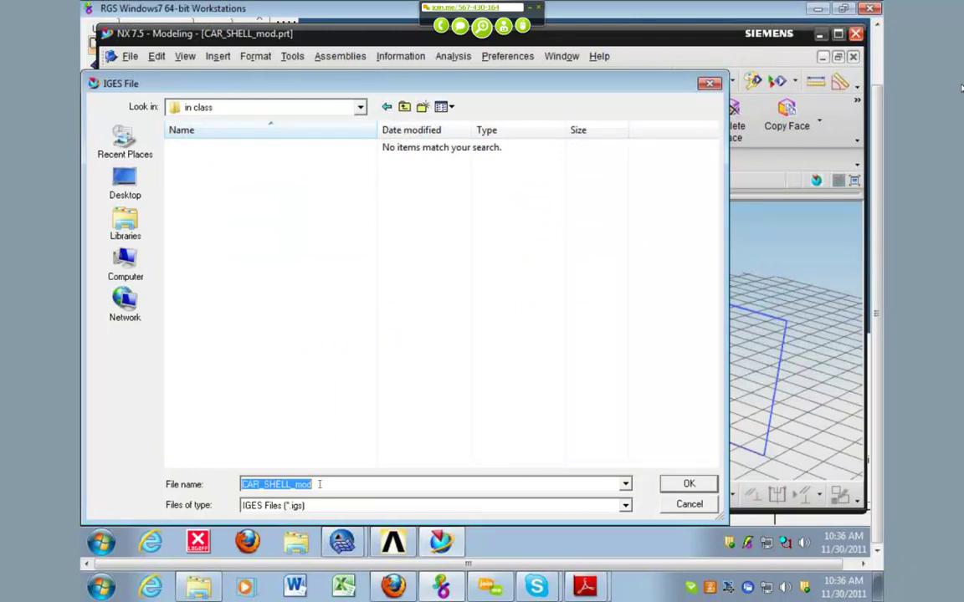
{"action": "left_click", "coordinate": [319, 483]}
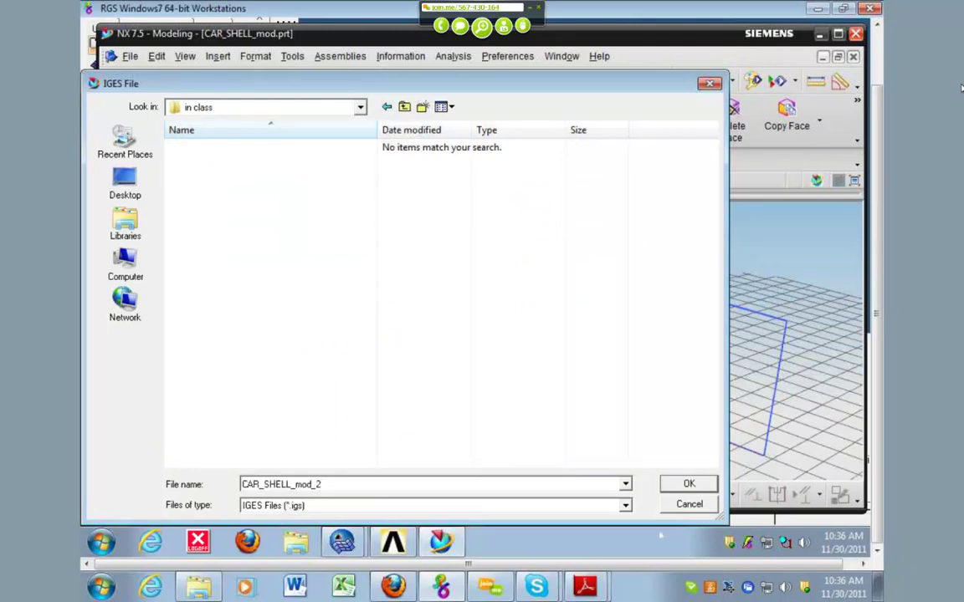
{"action": "key", "text": "Return"}
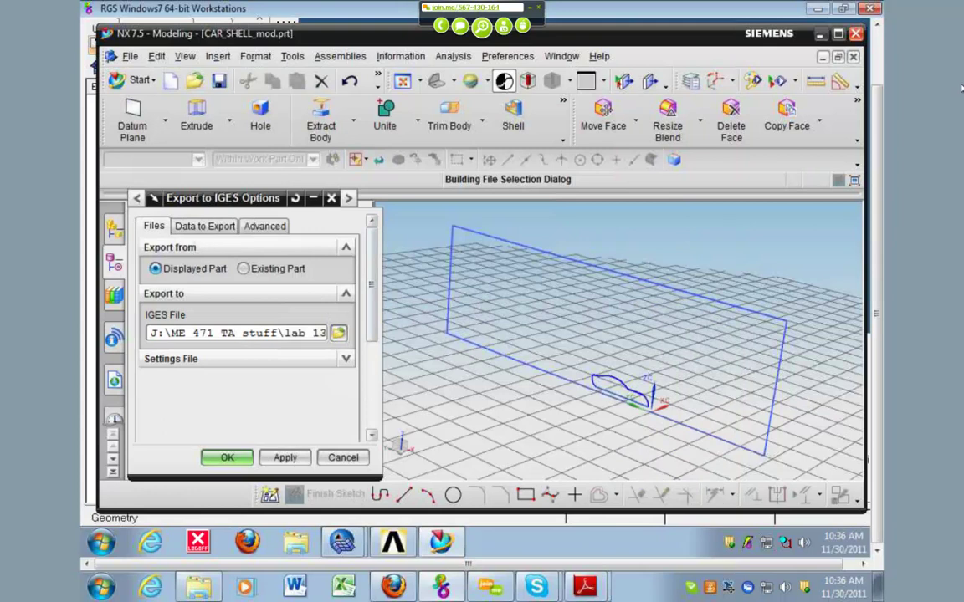
Limit the IGES data to the entire part's curves, excluding surfaces, solids, annotations, structures and drawings, and run the export.
{"action": "left_click", "coordinate": [204, 226]}
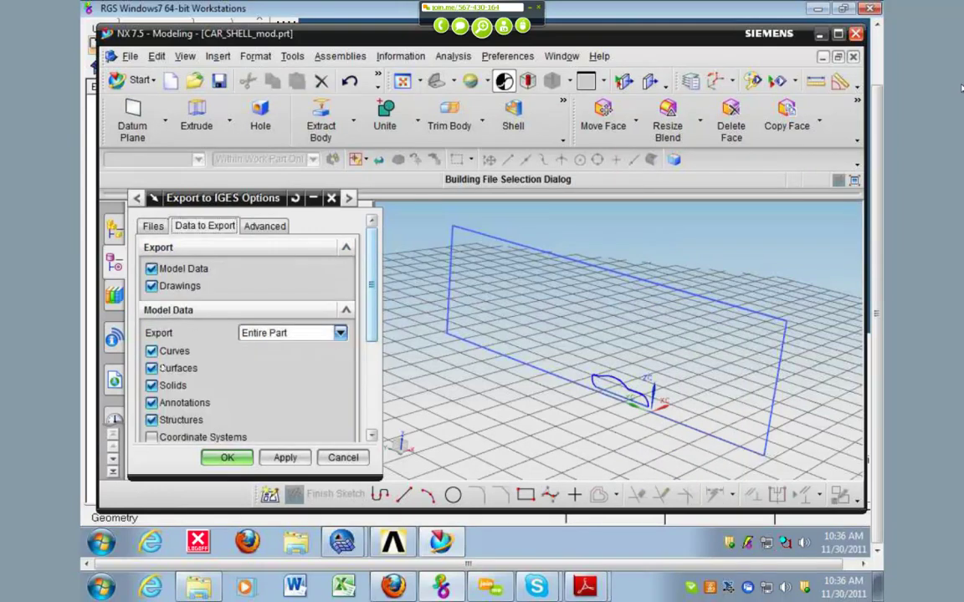
{"action": "left_click", "coordinate": [152, 420]}
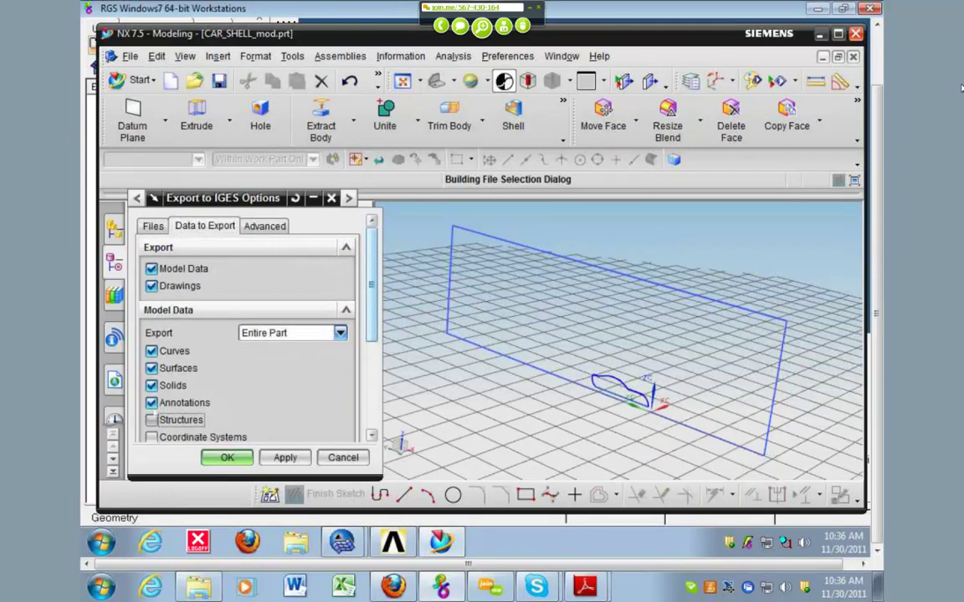
{"action": "left_click", "coordinate": [151, 402]}
{"action": "left_click", "coordinate": [151, 385]}
{"action": "left_click", "coordinate": [151, 368]}
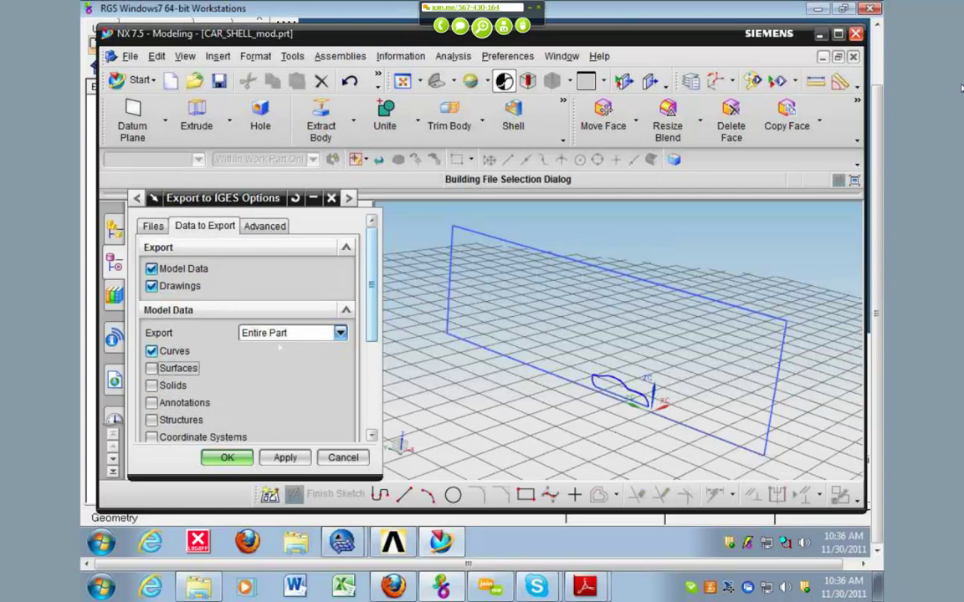
{"action": "left_click", "coordinate": [289, 334]}
{"action": "left_click", "coordinate": [306, 347]}
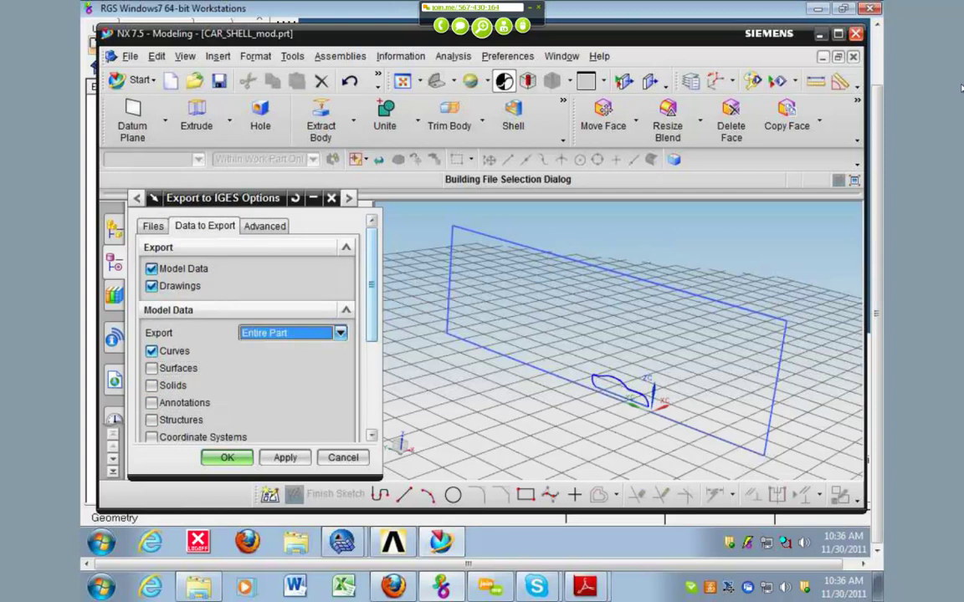
{"action": "scroll", "coordinate": [247, 326], "scroll_direction": "down", "scroll_amount": 5}
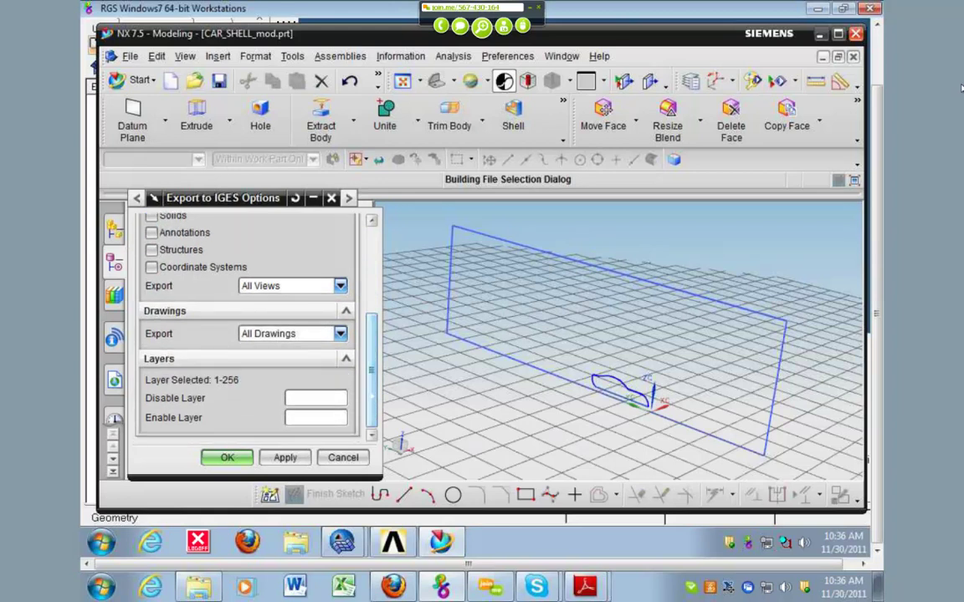
{"action": "scroll", "coordinate": [247, 326], "scroll_direction": "up", "scroll_amount": 5}
{"action": "left_click", "coordinate": [151, 285]}
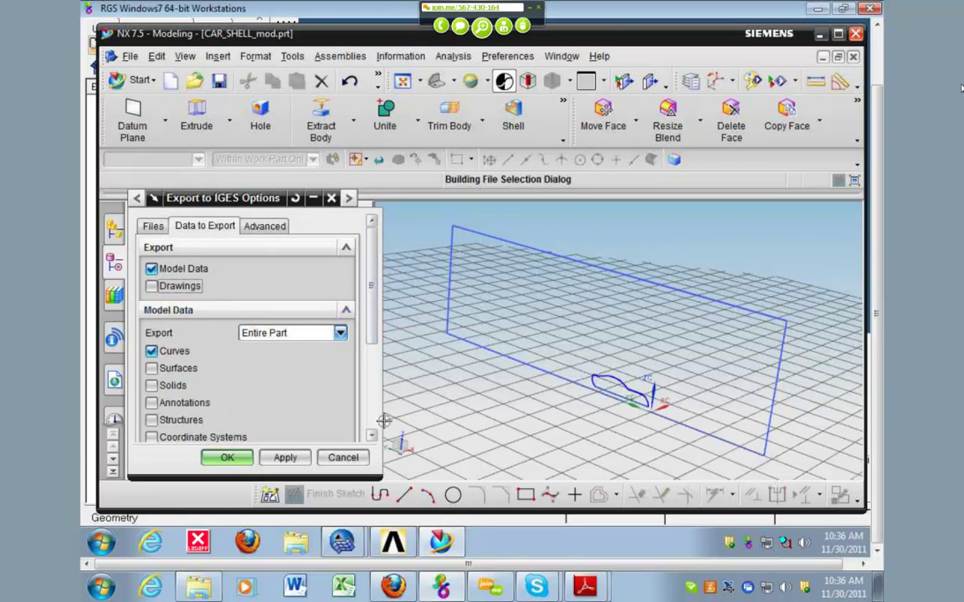
{"action": "left_click", "coordinate": [225, 458]}
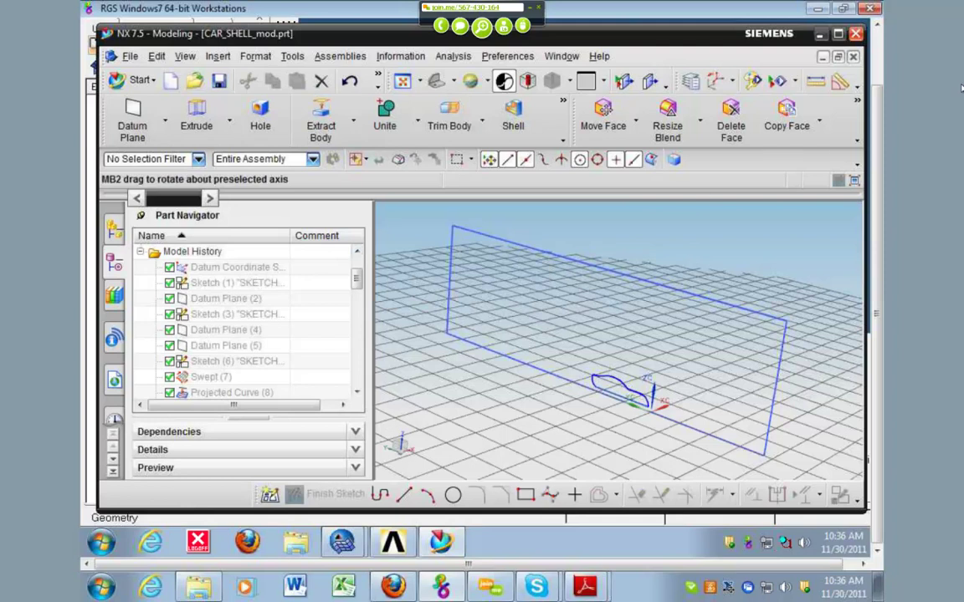
Switch from NX to HyperMesh, accept the CFD user profile and resize its window to fit the remote desktop.
{"action": "left_click", "coordinate": [819, 34]}
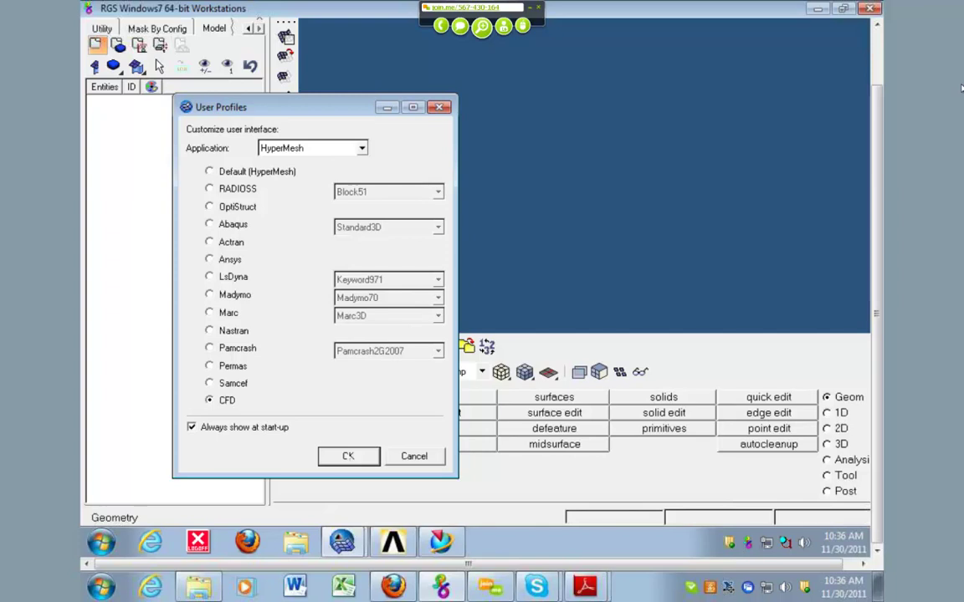
{"action": "left_click", "coordinate": [348, 456]}
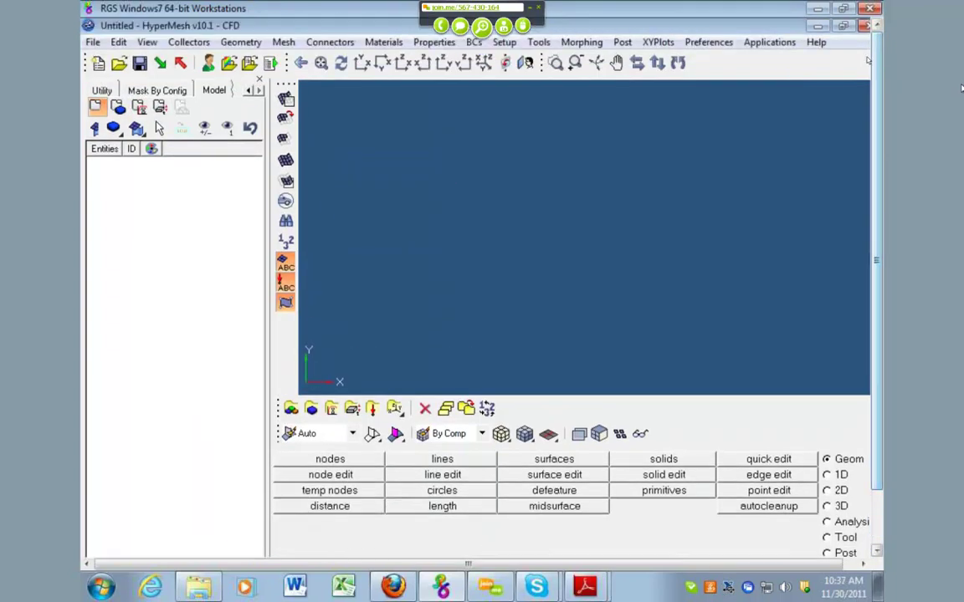
{"action": "left_click", "coordinate": [843, 26]}
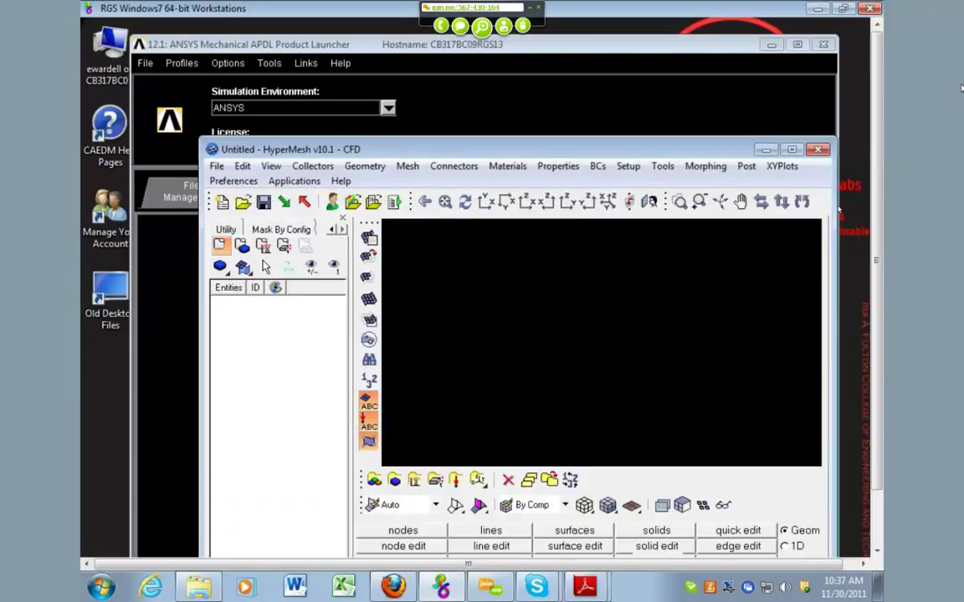
{"action": "left_click_drag", "start_coordinate": [879, 297], "coordinate": [880, 350]}
{"action": "left_click_drag", "start_coordinate": [676, 89], "coordinate": [568, 34]}
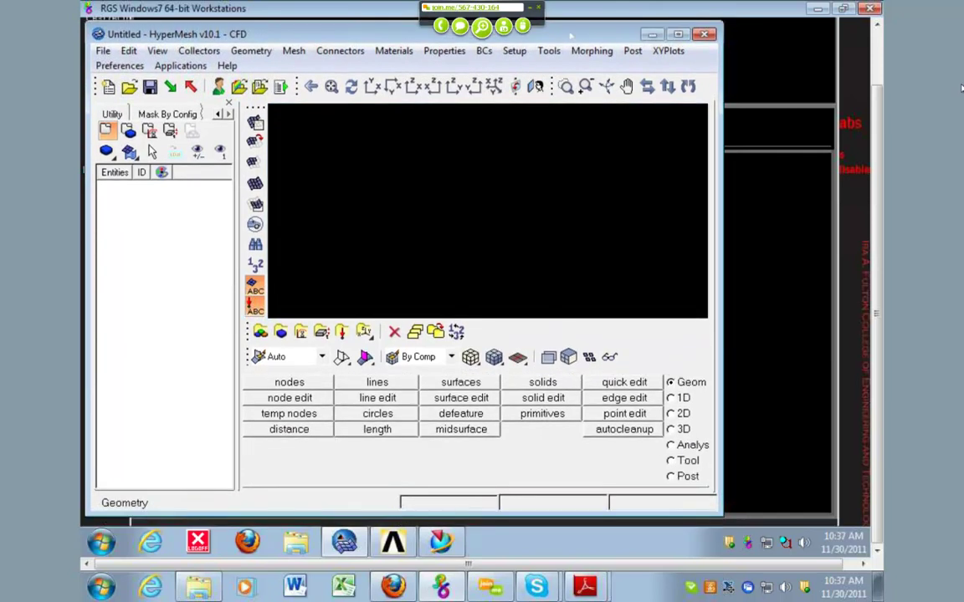
{"action": "left_click_drag", "start_coordinate": [721, 411], "coordinate": [864, 426]}
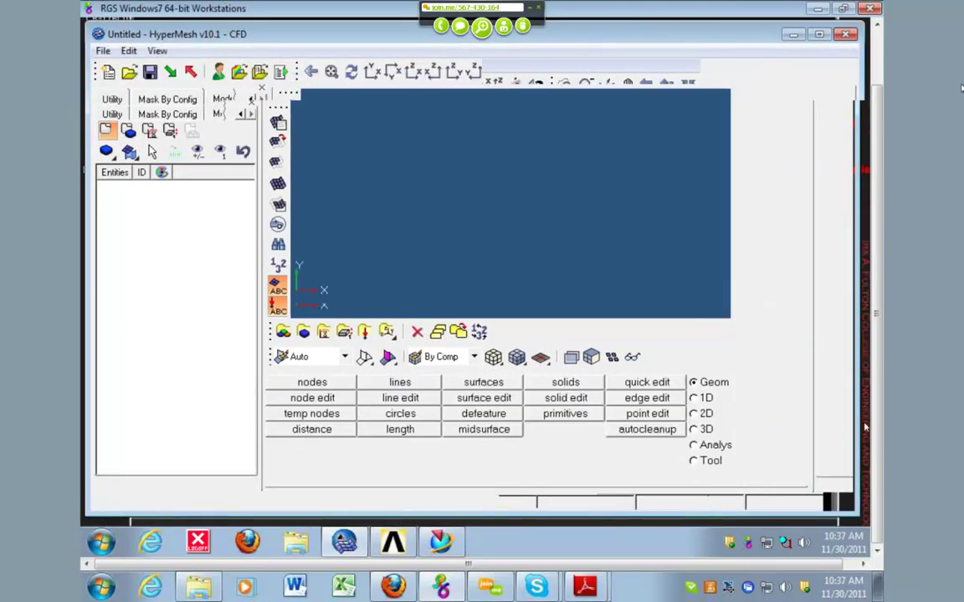
Reopen the user profile settings and confirm CFD as the HyperMesh profile.
{"action": "left_click", "coordinate": [719, 51]}
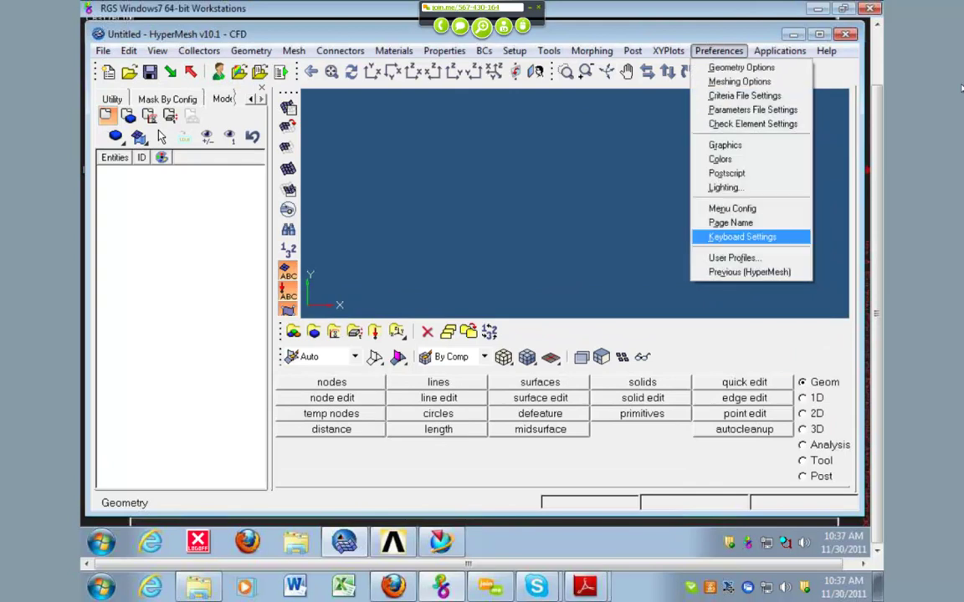
{"action": "left_click", "coordinate": [721, 257]}
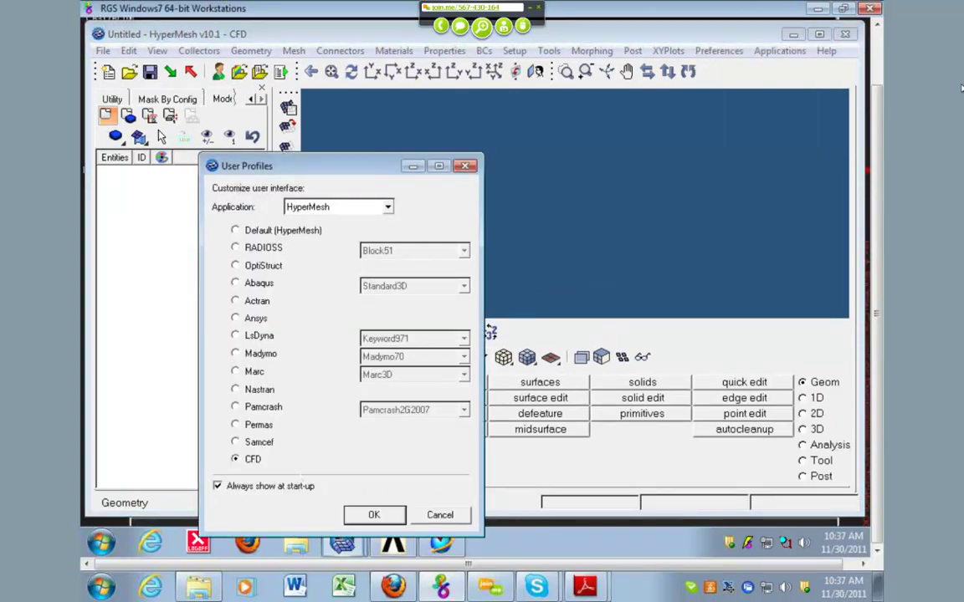
{"action": "left_click", "coordinate": [374, 514]}
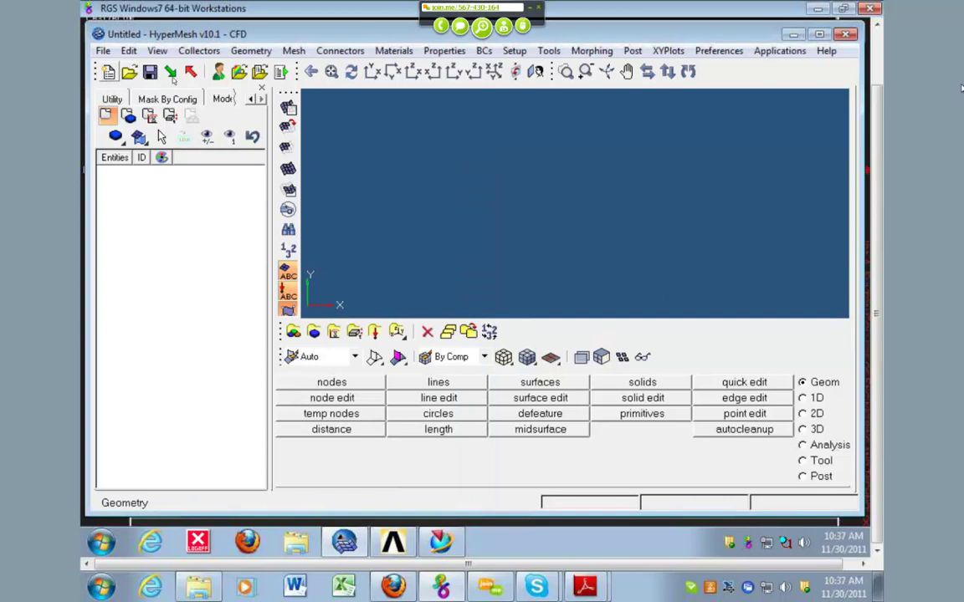
Add CAR_SHELL_mod_2.igs from the in class folder to the IGES geometry import list.
{"action": "left_click", "coordinate": [171, 73]}
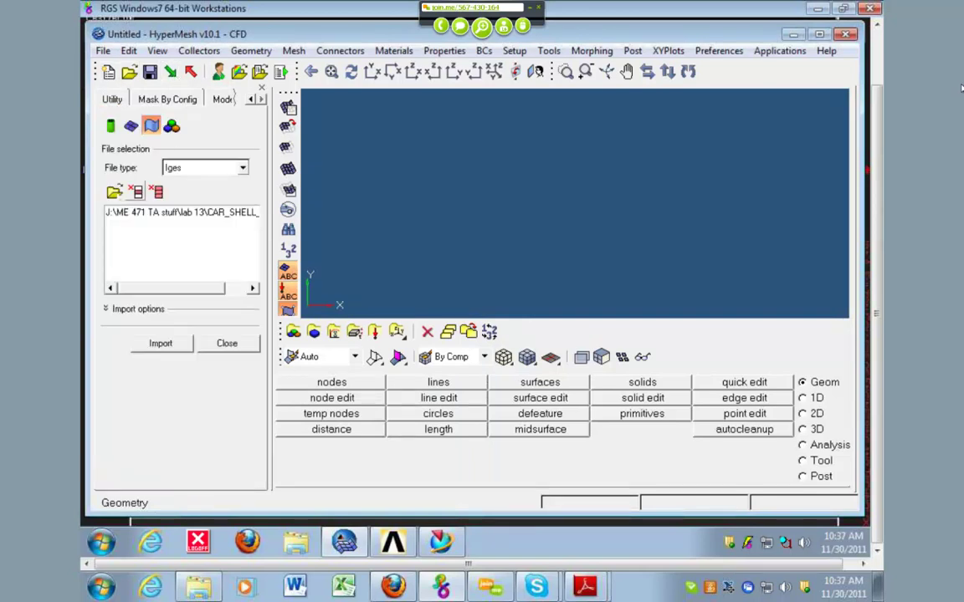
{"action": "left_click", "coordinate": [115, 192]}
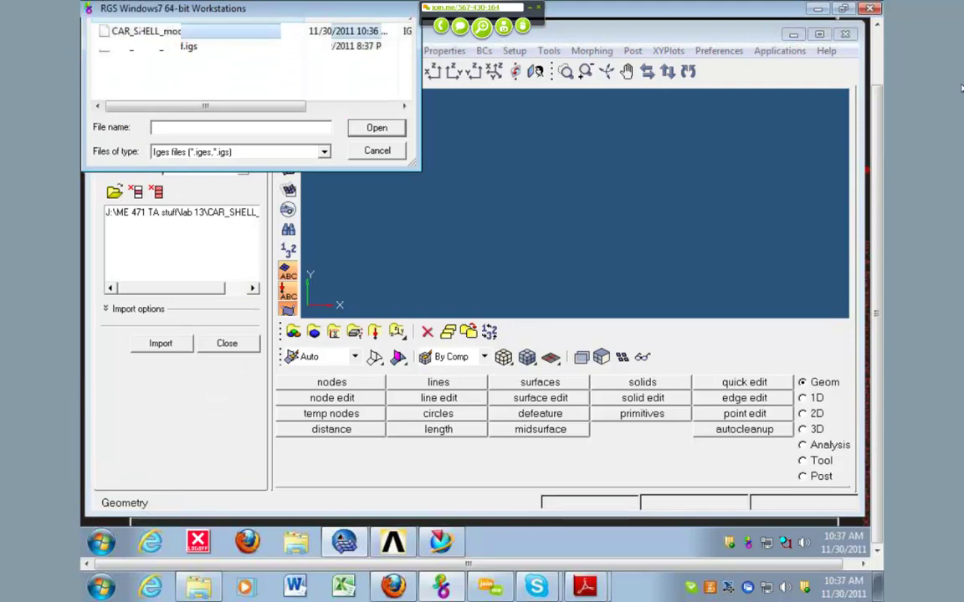
{"action": "left_click", "coordinate": [139, 31]}
{"action": "left_click", "coordinate": [376, 128]}
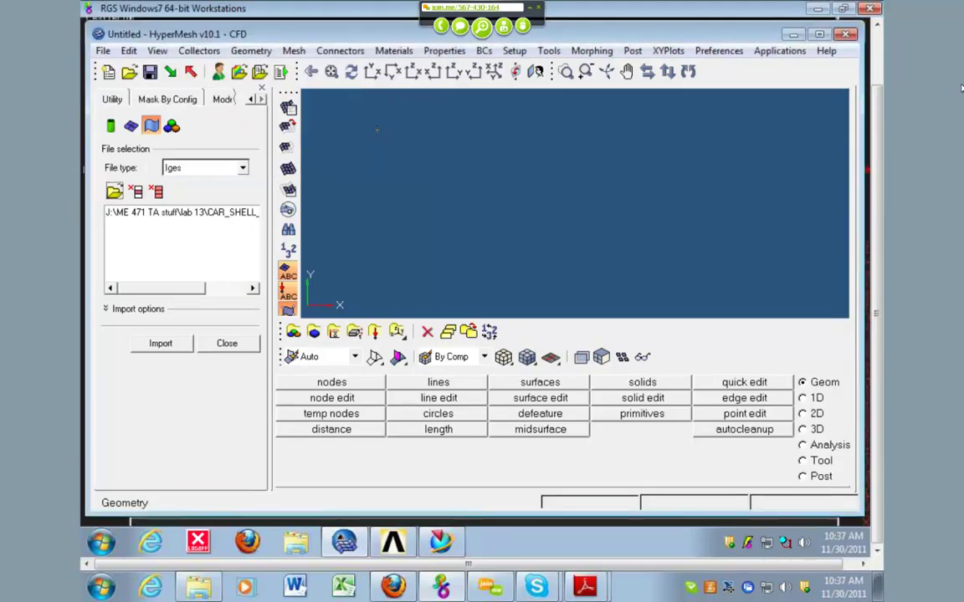
Remove the older lab 13 file from the import list, import the in class IGES geometry and inspect it in 3D.
{"action": "left_click", "coordinate": [165, 213]}
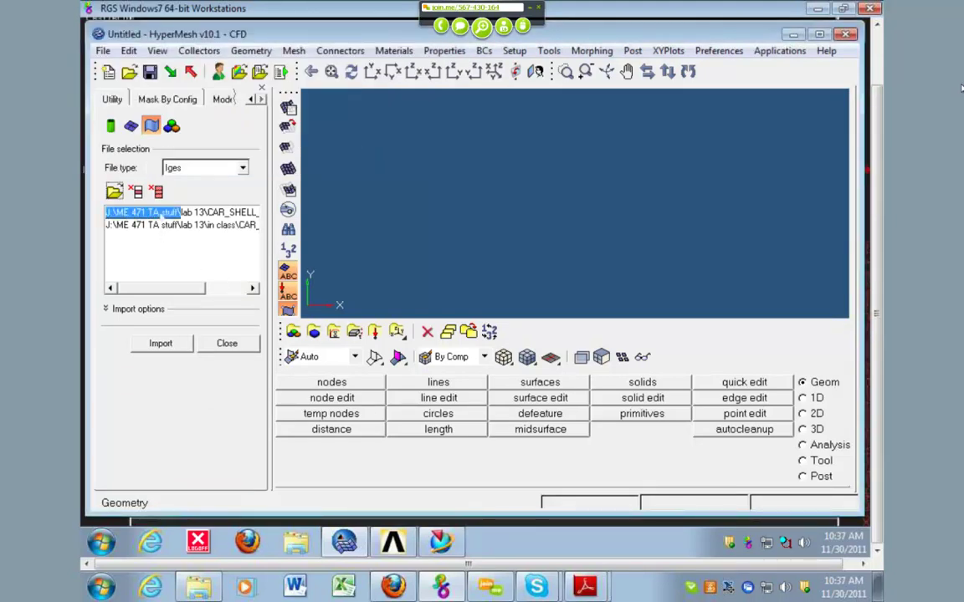
{"action": "left_click", "coordinate": [134, 191]}
{"action": "left_click", "coordinate": [159, 213]}
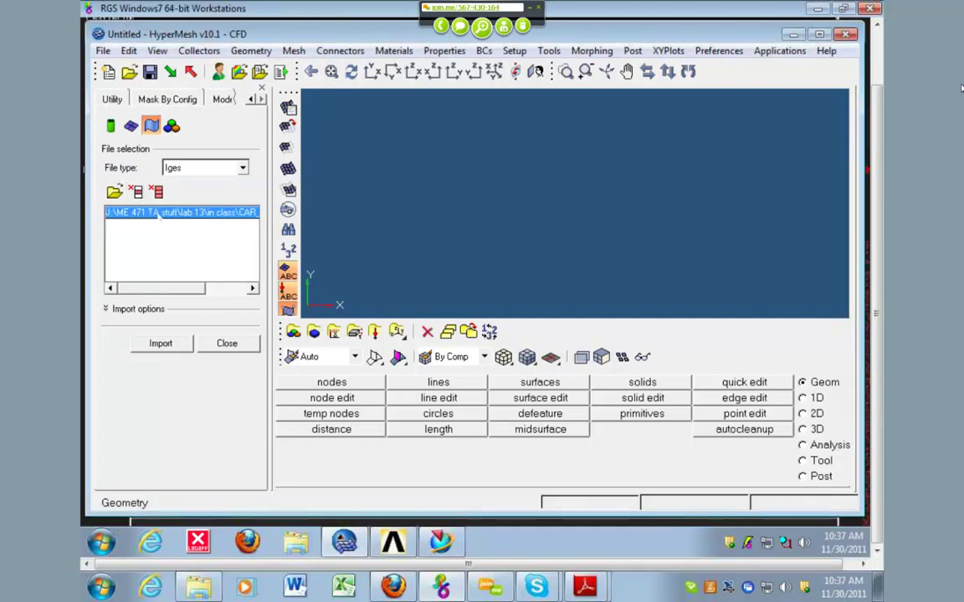
{"action": "left_click", "coordinate": [161, 343]}
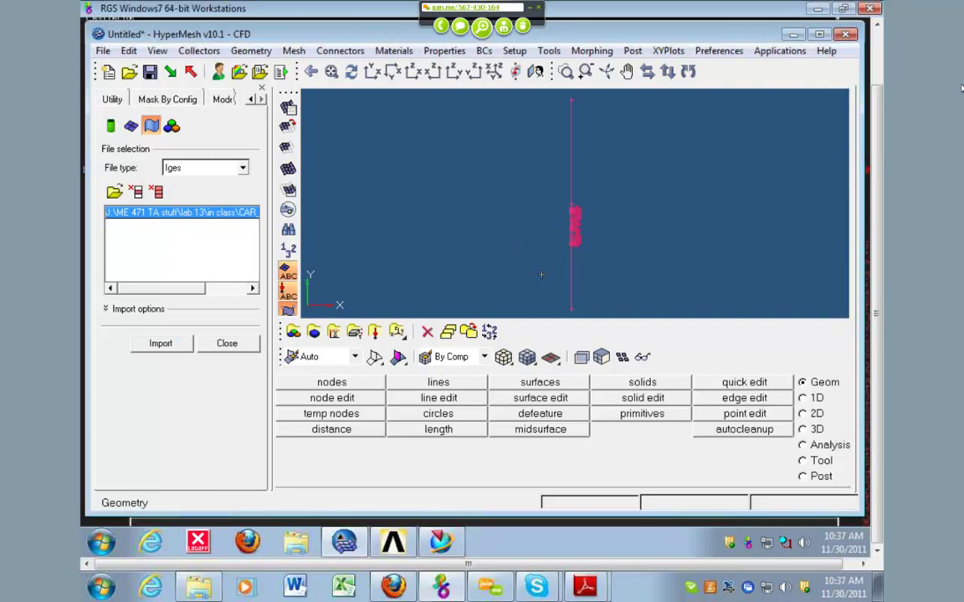
{"action": "left_click_drag", "start_coordinate": [540, 273], "coordinate": [601, 223], "text": "ctrl"}
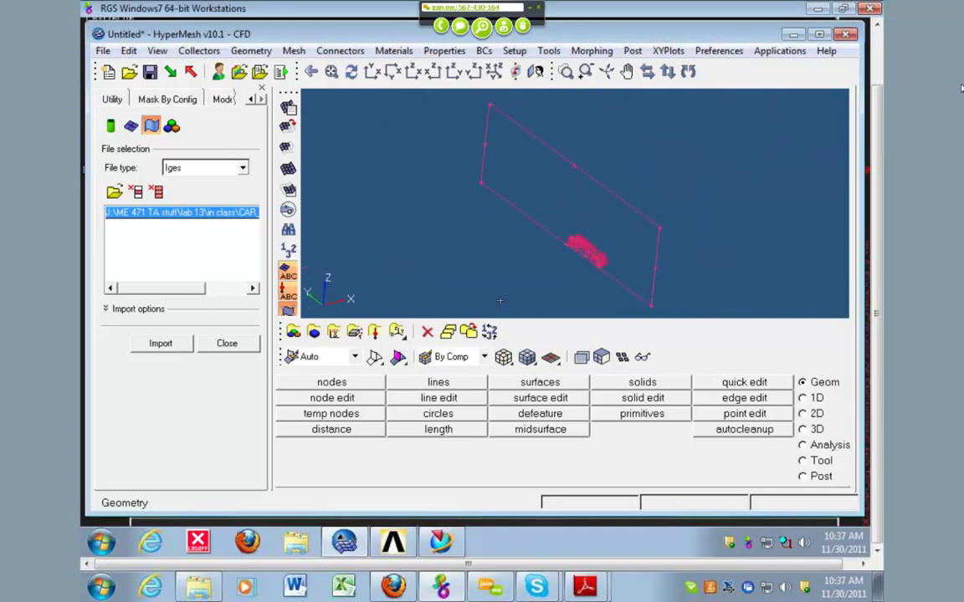
Start a new model without saving and import CAR_SHELL_mod.igs from the lab 13 folder instead.
{"action": "left_click", "coordinate": [109, 72]}
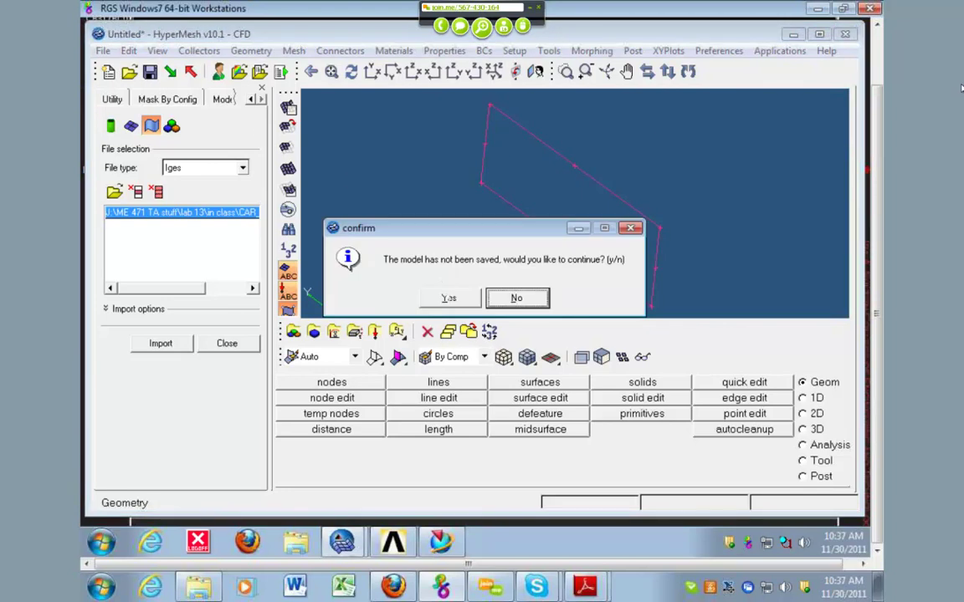
{"action": "left_click", "coordinate": [448, 298]}
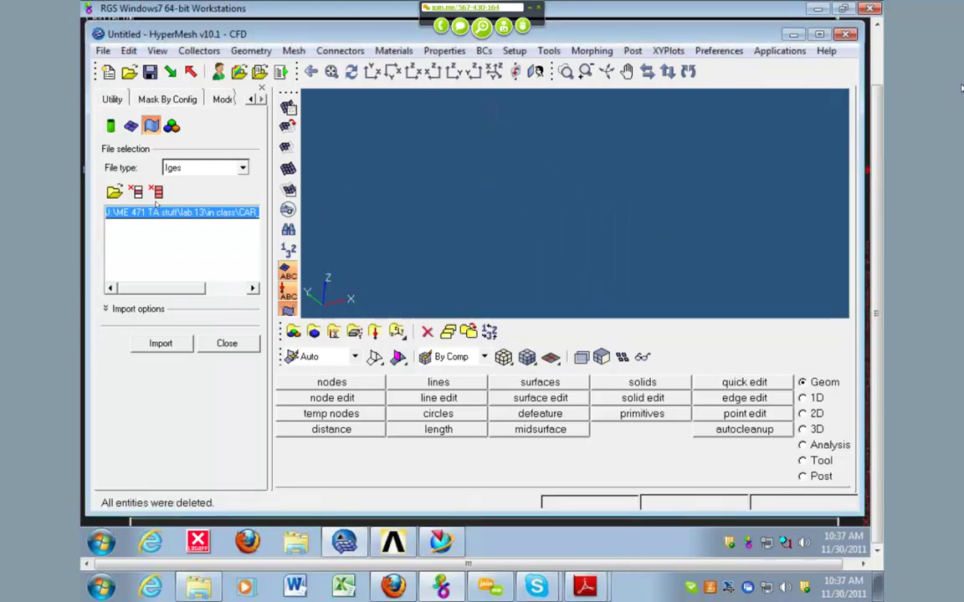
{"action": "left_click", "coordinate": [115, 192]}
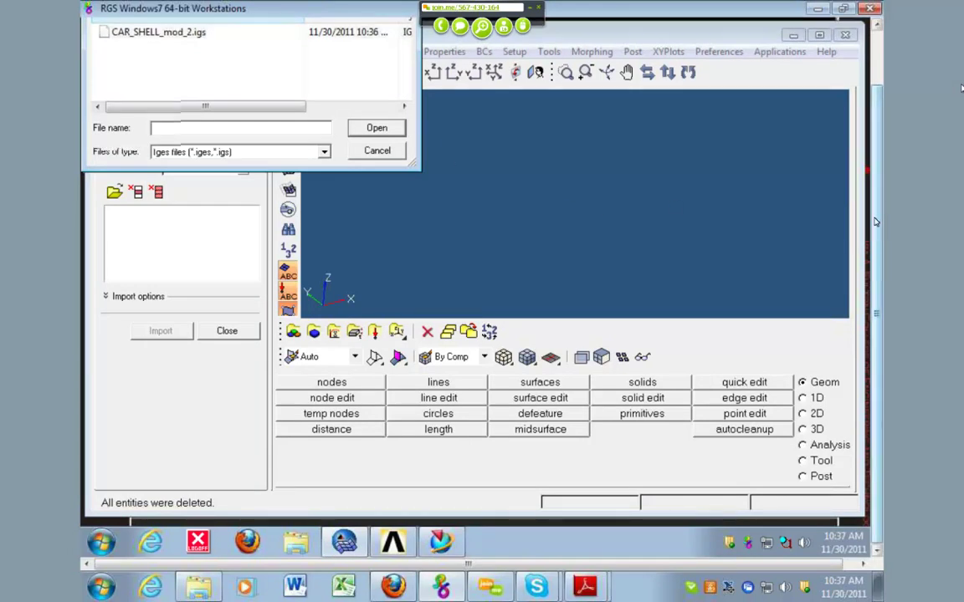
{"action": "left_click_drag", "start_coordinate": [875, 221], "coordinate": [875, 168]}
{"action": "left_click_drag", "start_coordinate": [209, 31], "coordinate": [285, 168]}
{"action": "left_click", "coordinate": [407, 190]}
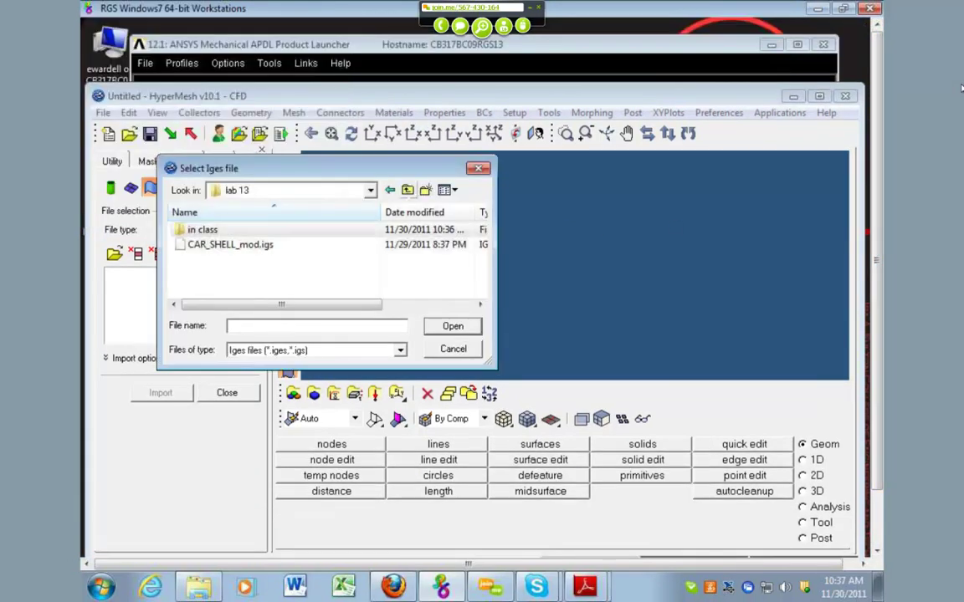
{"action": "double_click", "coordinate": [230, 244]}
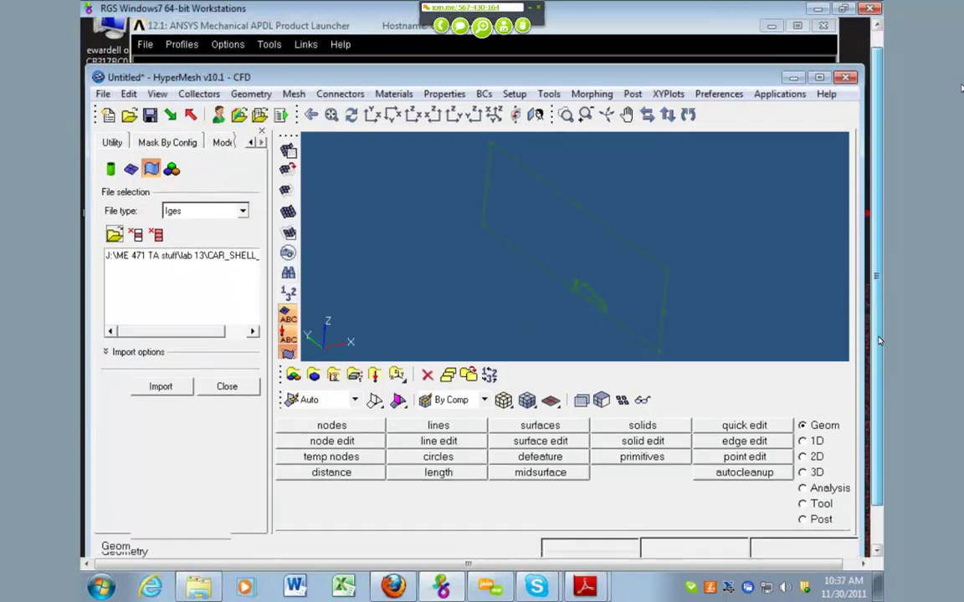
Close the geometry import and orient the car outline and box to a flat side view in the YZ plane.
{"action": "scroll", "coordinate": [790, 289], "scroll_direction": "down", "scroll_amount": 1}
{"action": "scroll", "coordinate": [731, 310], "scroll_direction": "down", "scroll_amount": 1}
{"action": "left_click_drag", "start_coordinate": [531, 264], "coordinate": [575, 237], "text": "ctrl"}
{"action": "scroll", "coordinate": [592, 257], "scroll_direction": "up", "scroll_amount": 3, "text": "ctrl"}
{"action": "left_click", "coordinate": [235, 376]}
{"action": "left_click_drag", "start_coordinate": [595, 278], "coordinate": [536, 290], "text": "ctrl"}
{"action": "left_click_drag", "start_coordinate": [597, 324], "coordinate": [579, 253], "text": "ctrl"}
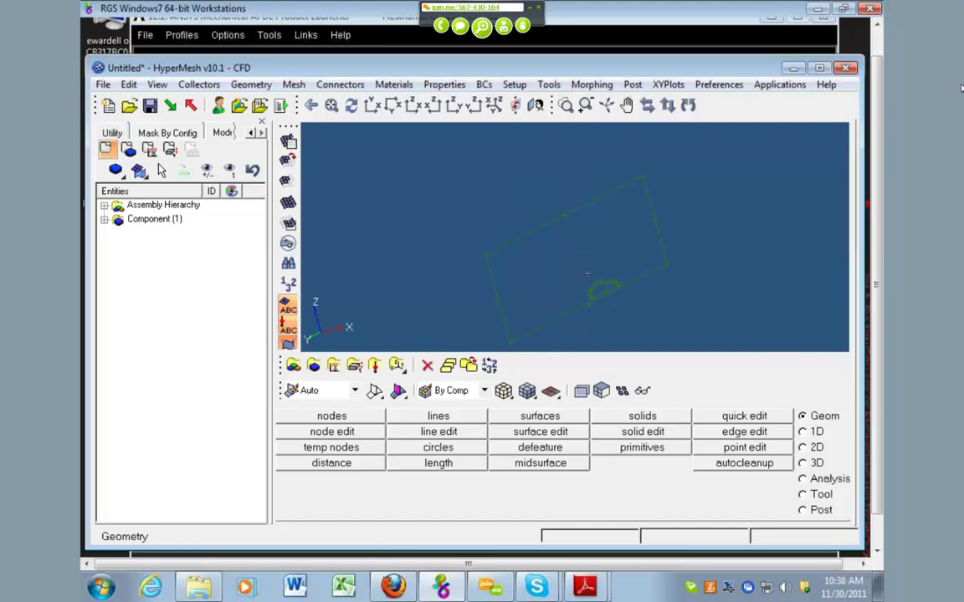
{"action": "left_click_drag", "start_coordinate": [633, 57], "coordinate": [631, 32]}
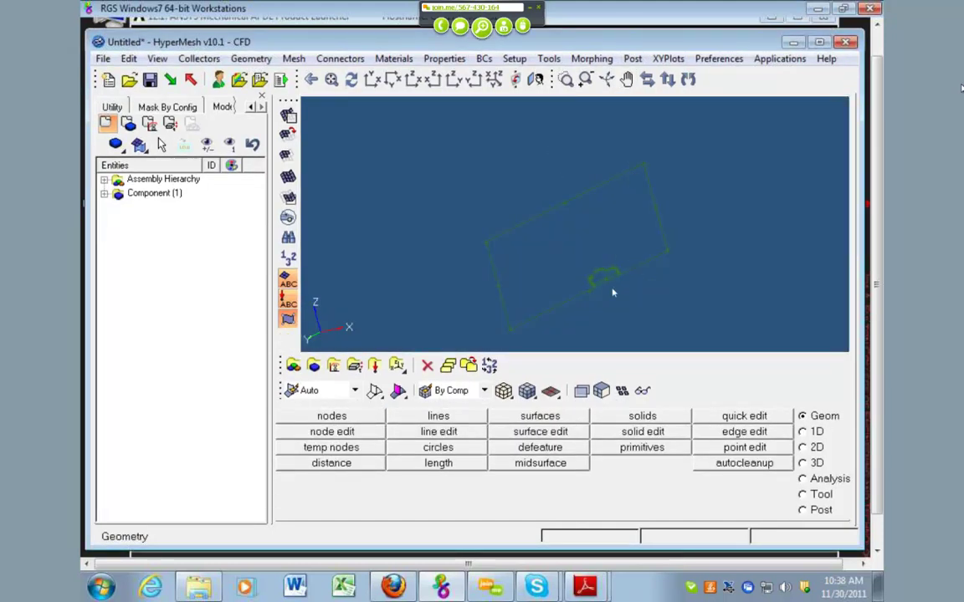
{"action": "scroll", "coordinate": [612, 291], "scroll_direction": "up", "scroll_amount": 4, "text": "ctrl"}
{"action": "left_click", "coordinate": [472, 79]}
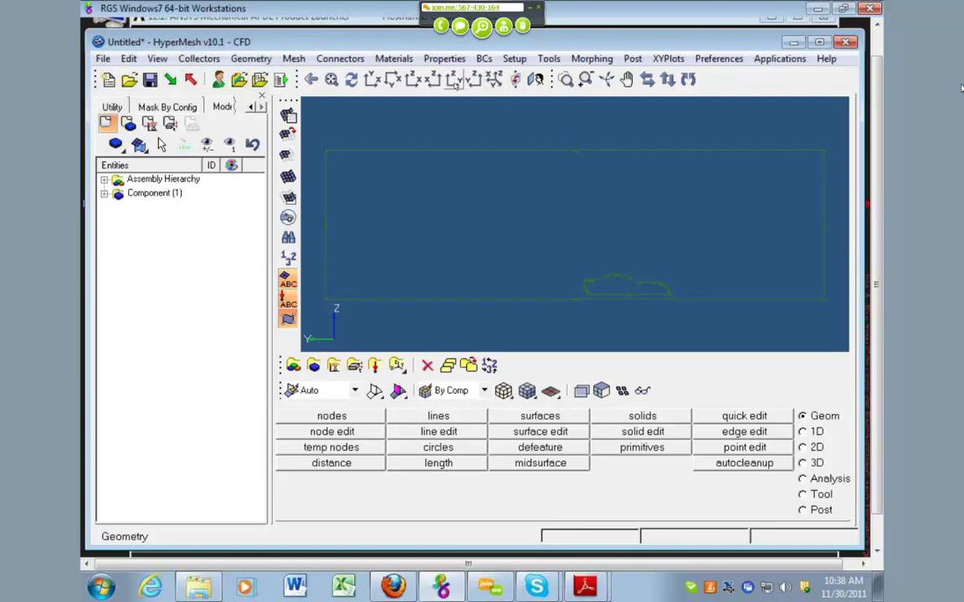
{"action": "left_click", "coordinate": [452, 80]}
Create a component named wall with bright green as its color and no card image.
{"action": "left_click", "coordinate": [104, 194]}
{"action": "right_click", "coordinate": [156, 253]}
{"action": "mouse_move", "coordinate": [201, 260]}
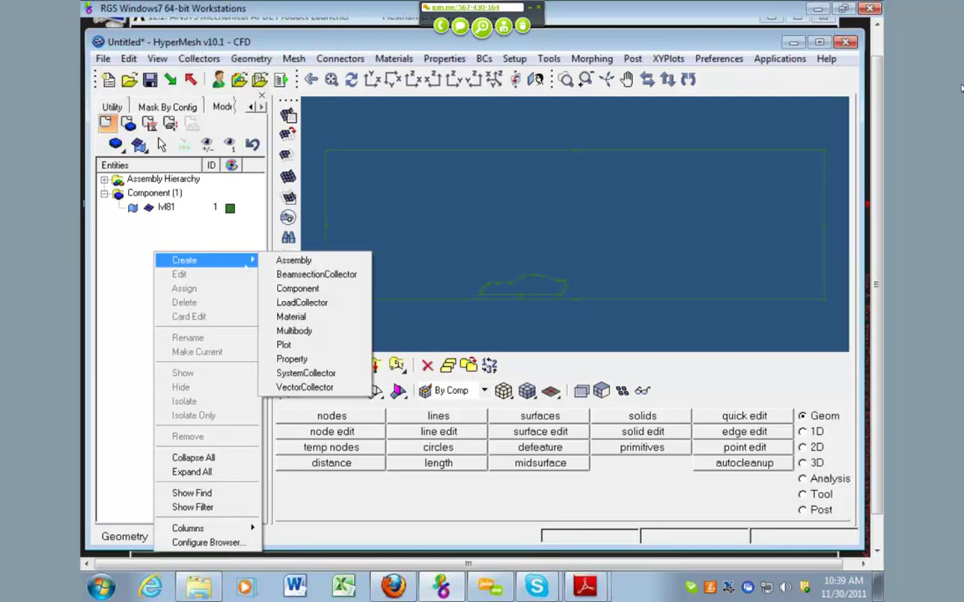
{"action": "left_click", "coordinate": [297, 289]}
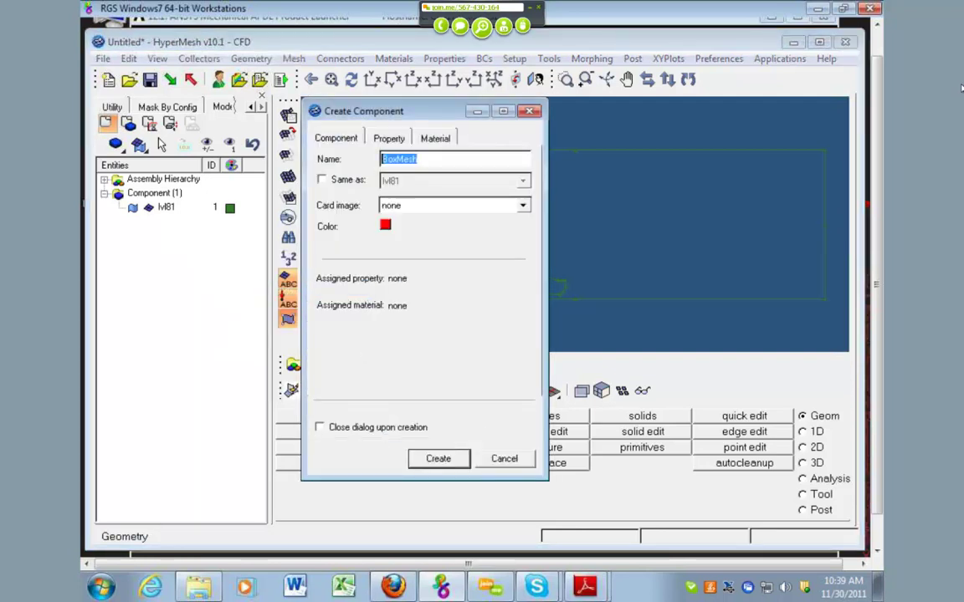
{"action": "type", "text": "wall"}
{"action": "left_click", "coordinate": [385, 225]}
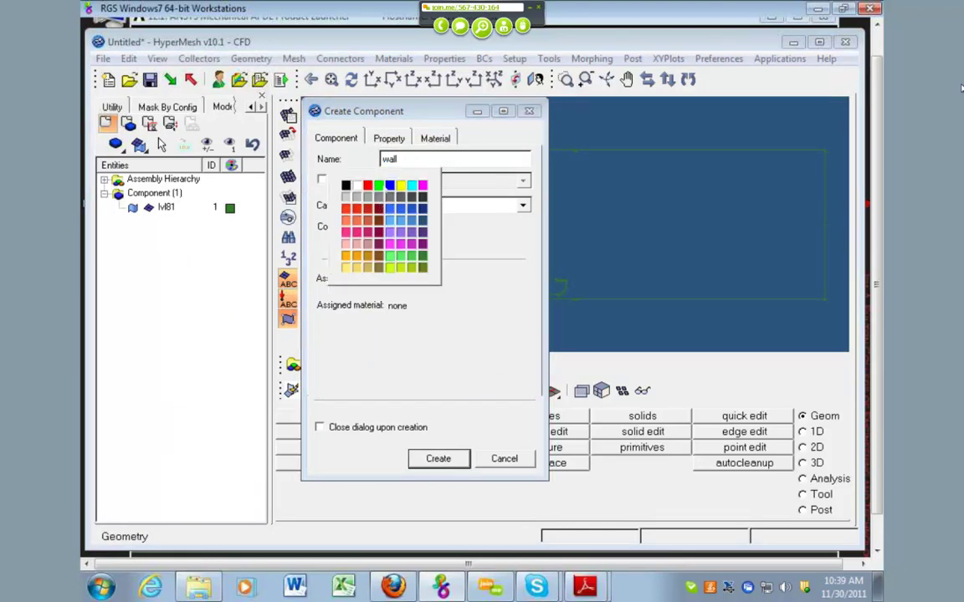
{"action": "left_click", "coordinate": [378, 185]}
{"action": "left_click", "coordinate": [438, 458]}
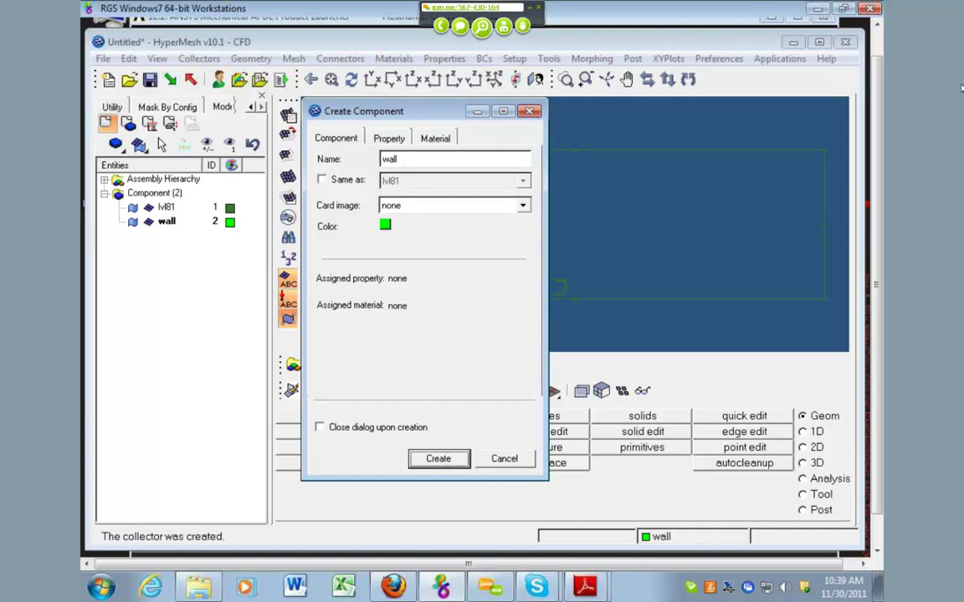
Create a component named body with red as its color.
{"action": "double_click", "coordinate": [397, 159]}
{"action": "type", "text": "body"}
{"action": "left_click", "coordinate": [385, 225]}
{"action": "left_click", "coordinate": [348, 207]}
{"action": "left_click", "coordinate": [439, 459]}
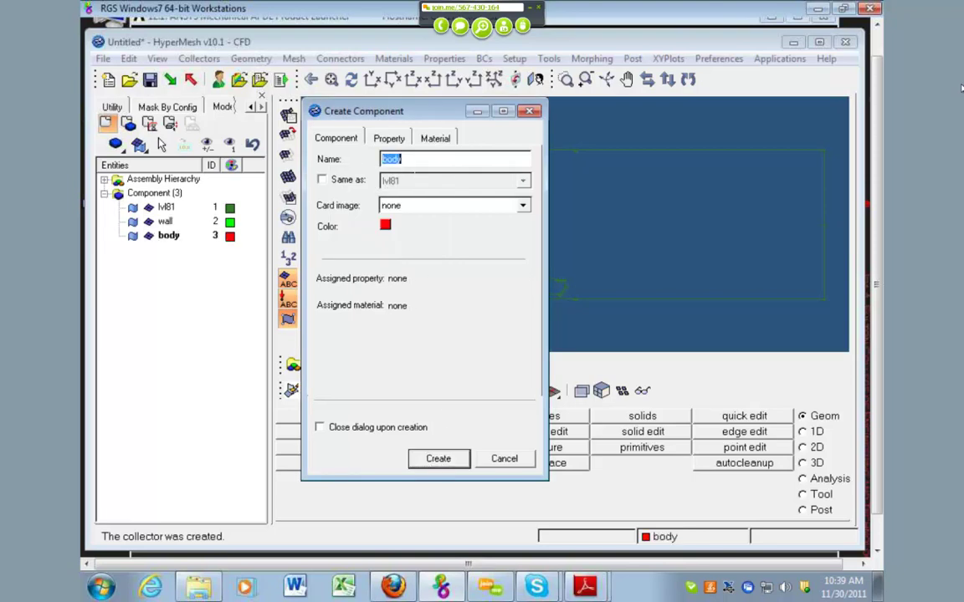
Create a component named inlet with yellow as its color.
{"action": "type", "text": "inlet"}
{"action": "left_click", "coordinate": [385, 224]}
{"action": "left_click", "coordinate": [400, 182]}
{"action": "left_click", "coordinate": [439, 459]}
Create a component named outlet with magenta as its color.
{"action": "type", "text": "outlet"}
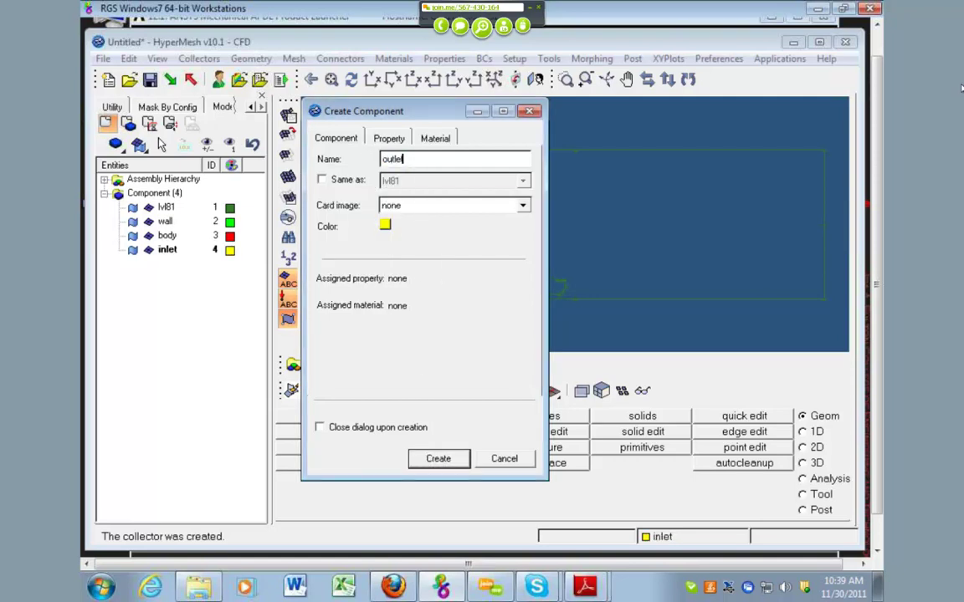
{"action": "left_click", "coordinate": [385, 224]}
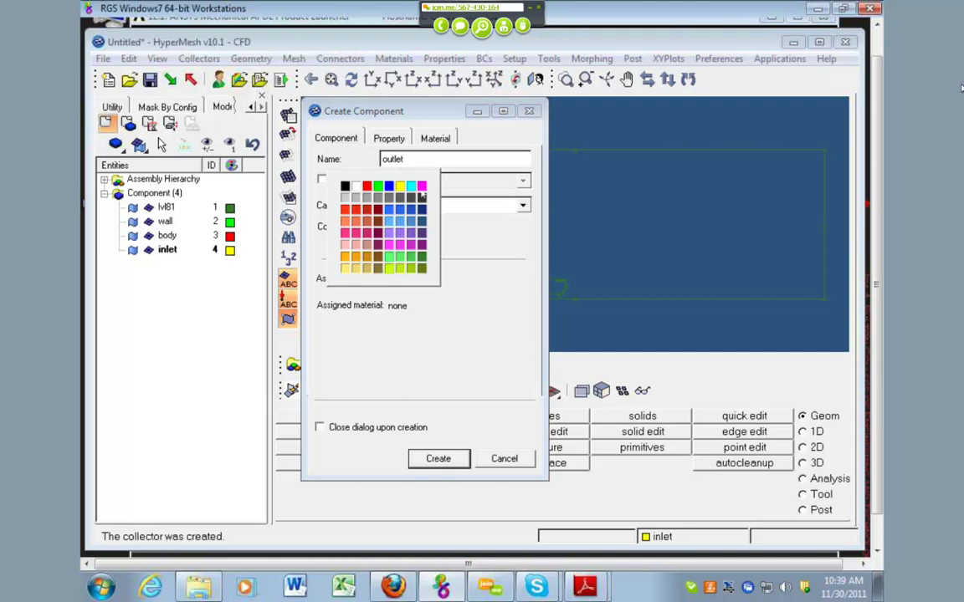
{"action": "left_click", "coordinate": [421, 184]}
{"action": "left_click", "coordinate": [438, 459]}
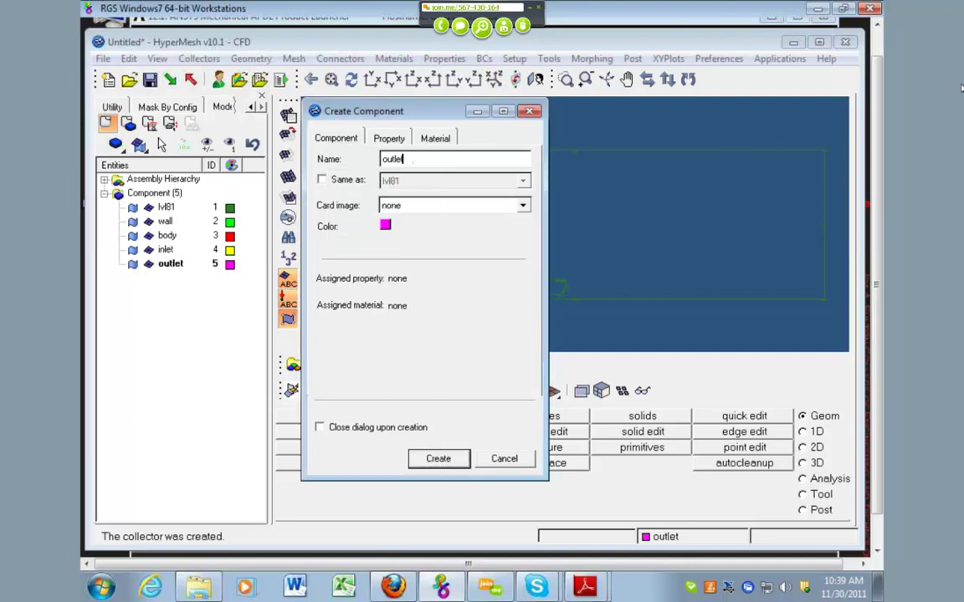
Create a component named box_mesh with cyan as its color, closing the dialog upon creation.
{"action": "type", "text": "box_mesh"}
{"action": "left_click", "coordinate": [387, 224]}
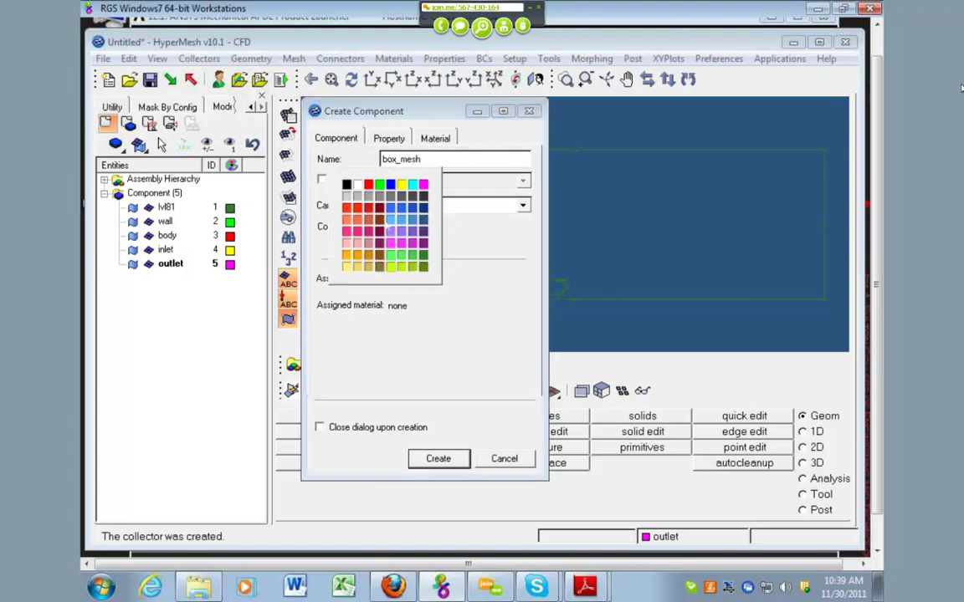
{"action": "left_click", "coordinate": [412, 187]}
{"action": "left_click", "coordinate": [319, 426]}
{"action": "left_click", "coordinate": [438, 459]}
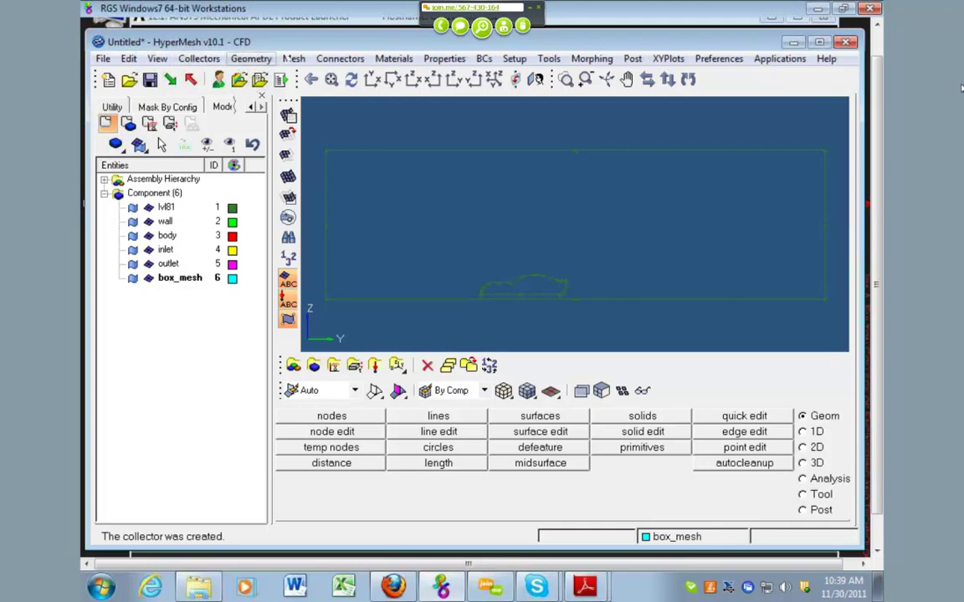
Start a line mesh and select the four outer edges of the box.
{"action": "left_click", "coordinate": [293, 58]}
{"action": "mouse_move", "coordinate": [308, 76]}
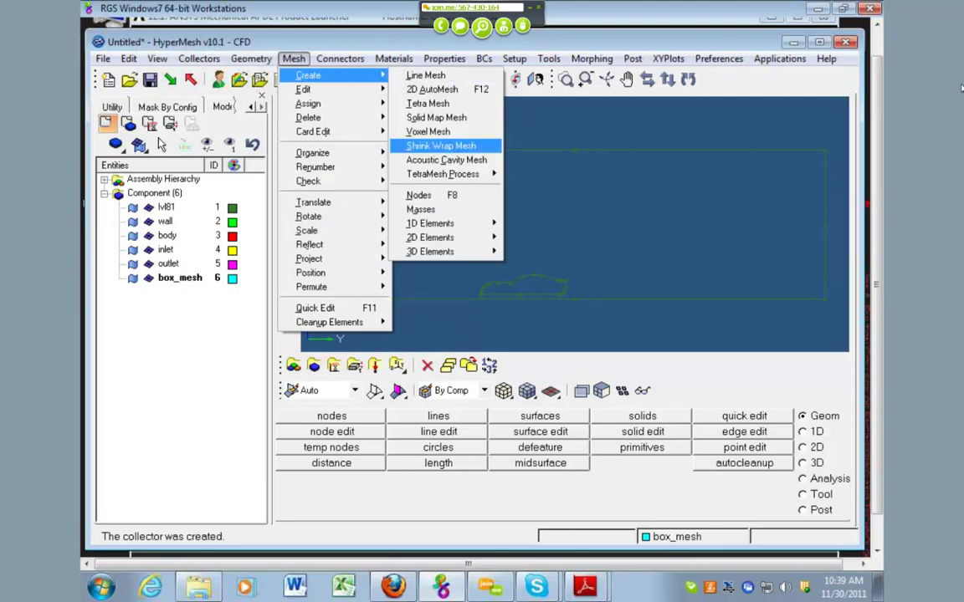
{"action": "left_click", "coordinate": [441, 146]}
{"action": "left_click", "coordinate": [812, 432]}
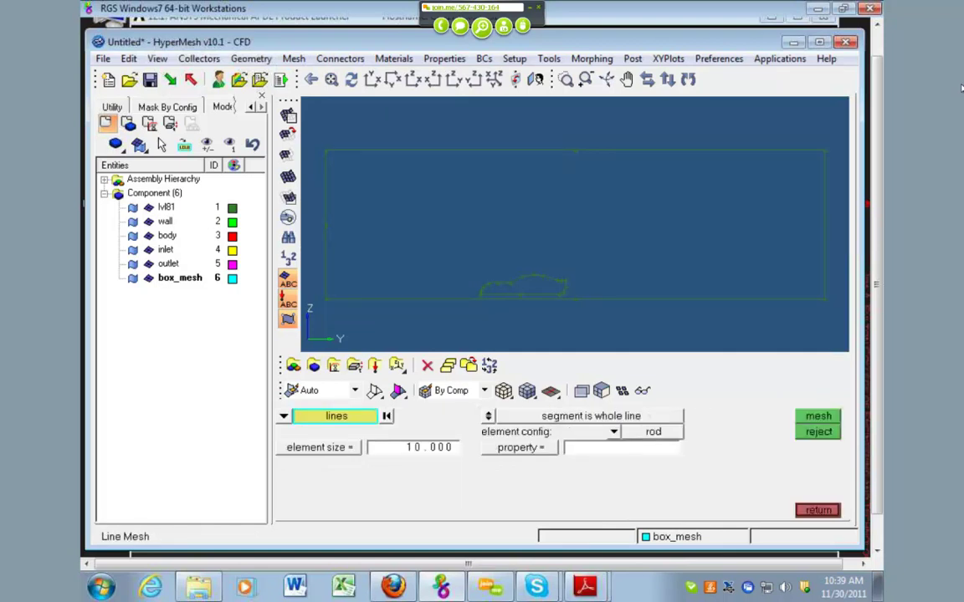
{"action": "left_click", "coordinate": [326, 177]}
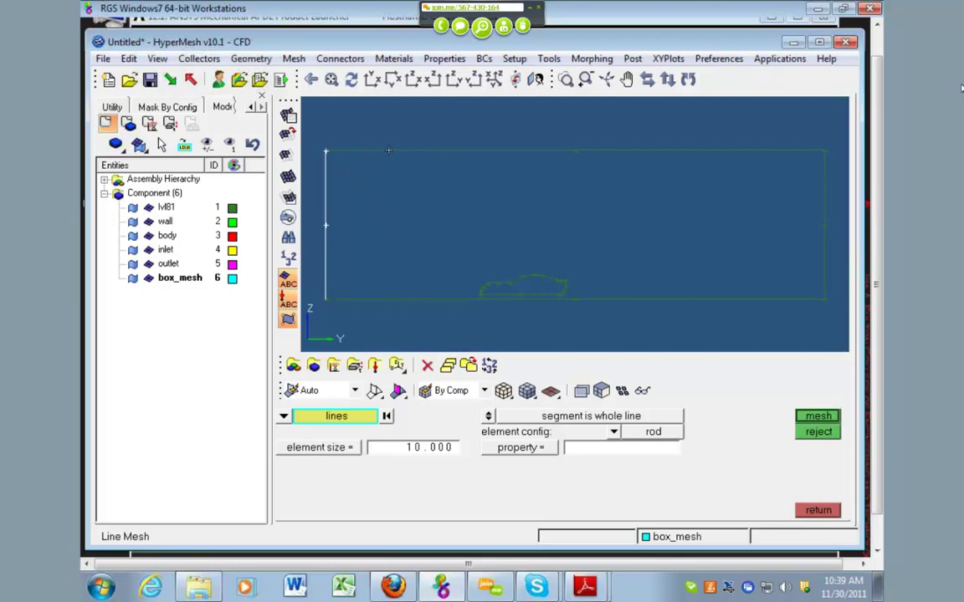
{"action": "left_click", "coordinate": [812, 152]}
{"action": "left_click", "coordinate": [824, 201]}
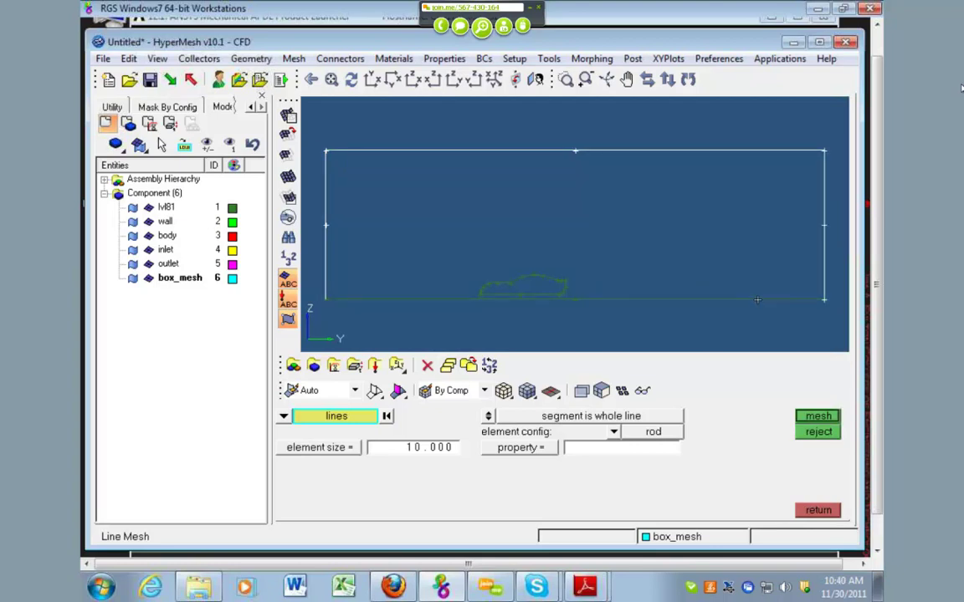
{"action": "left_click", "coordinate": [761, 299]}
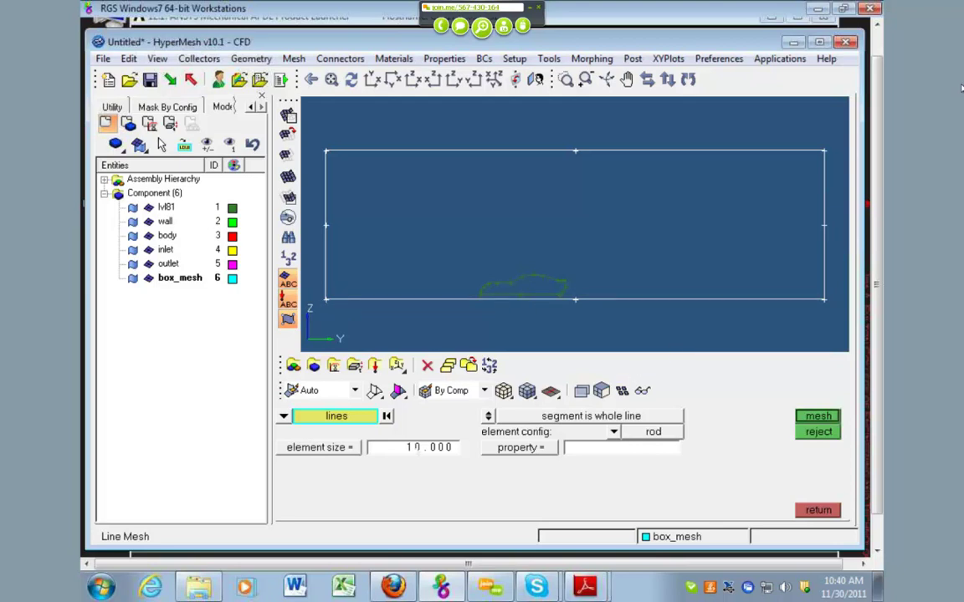
Set the element size to 2 and the element config to plot, and mesh the selected box edges.
{"action": "left_click", "coordinate": [346, 447]}
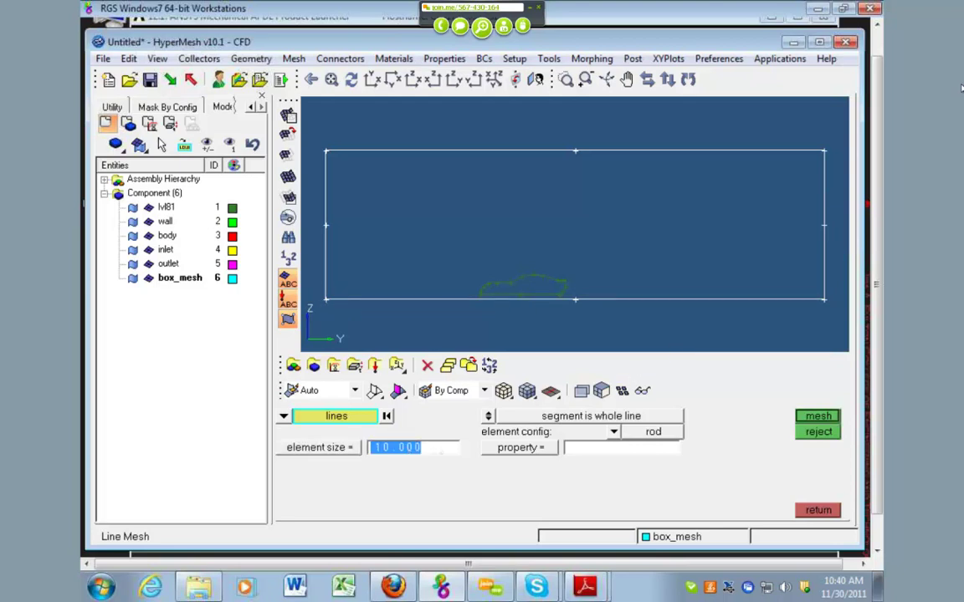
{"action": "type", "text": "2"}
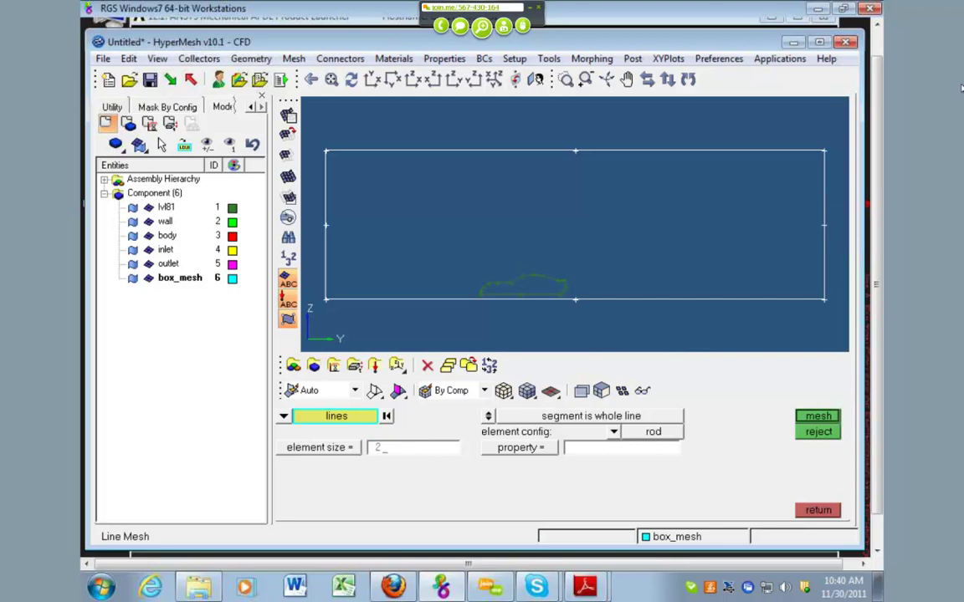
{"action": "key", "text": "Return"}
{"action": "left_click", "coordinate": [614, 433]}
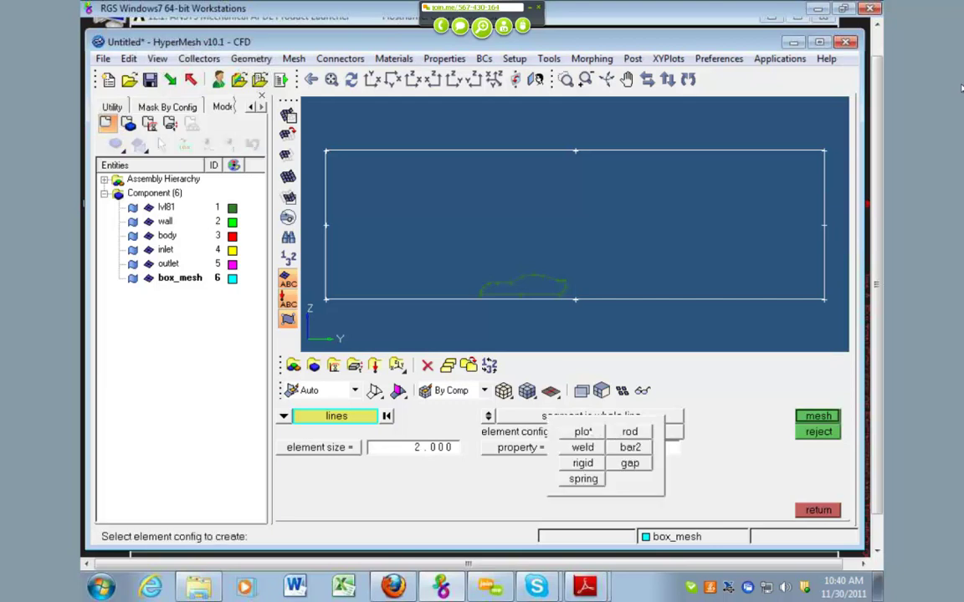
{"action": "left_click", "coordinate": [589, 432]}
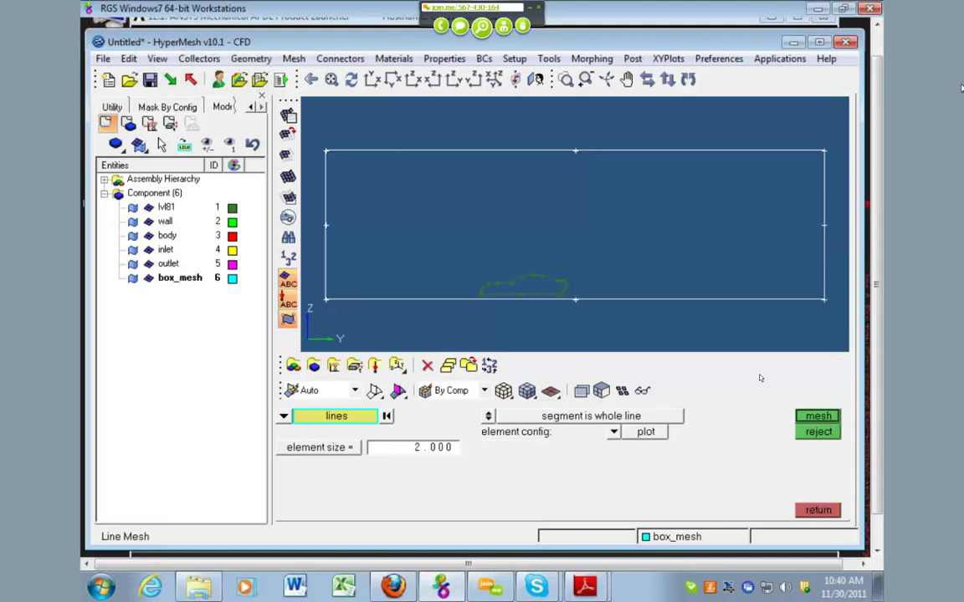
{"action": "left_click", "coordinate": [815, 416]}
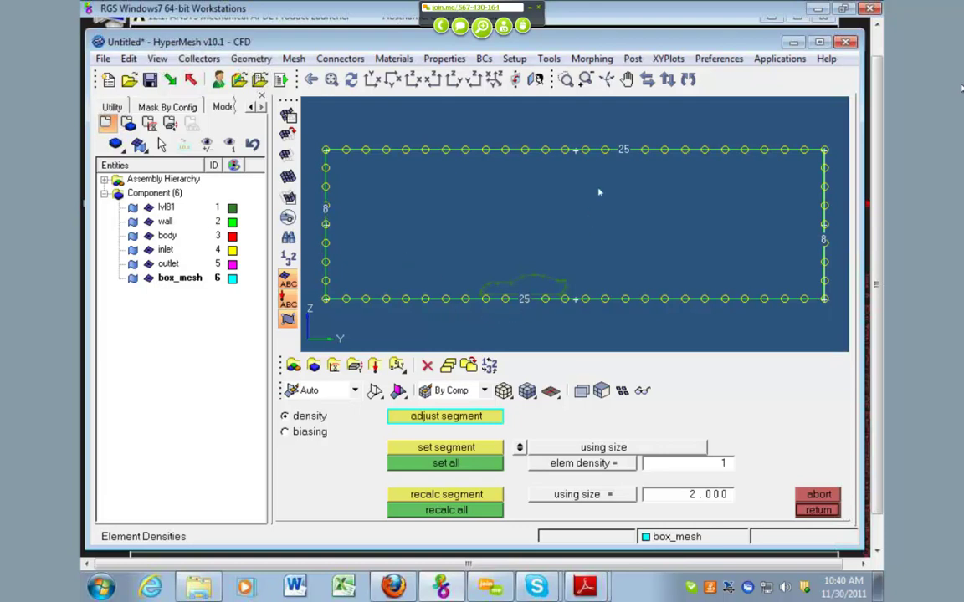
Increase the element density of the box's left vertical edge to 20.
{"action": "left_click", "coordinate": [325, 216]}
{"action": "left_click", "coordinate": [331, 218]}
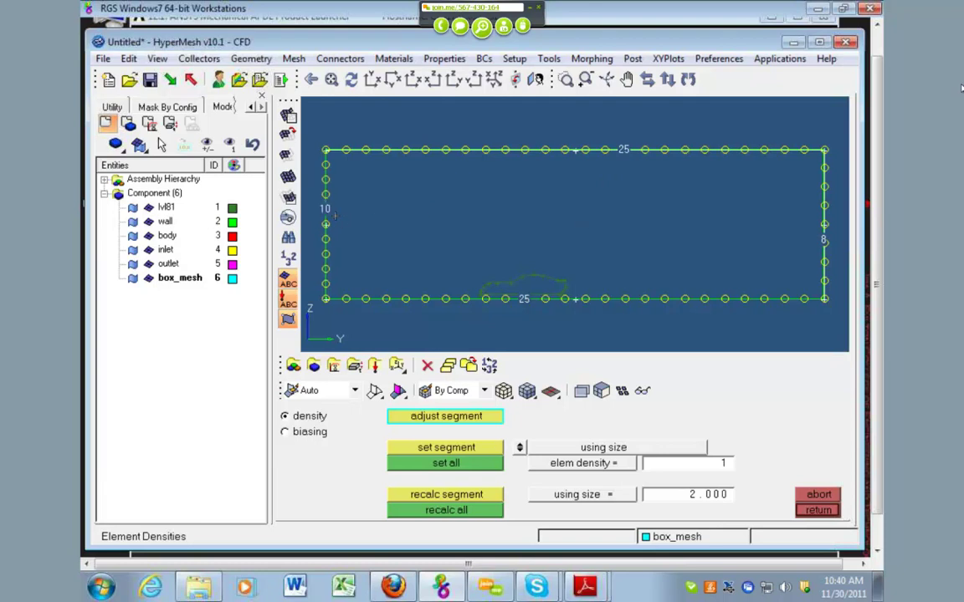
{"action": "left_click", "coordinate": [333, 216]}
{"action": "left_click", "coordinate": [325, 211]}
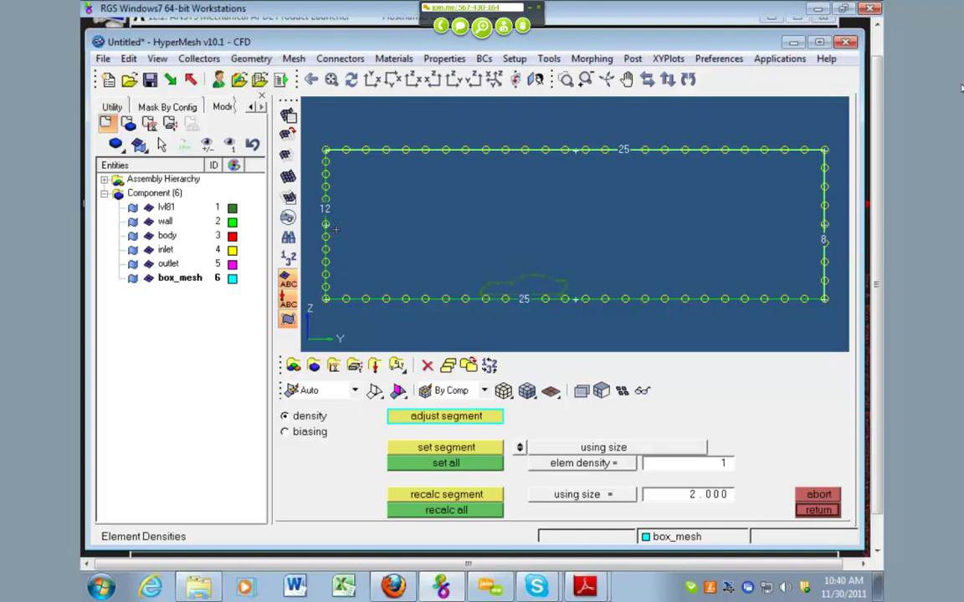
{"action": "right_click", "coordinate": [323, 209]}
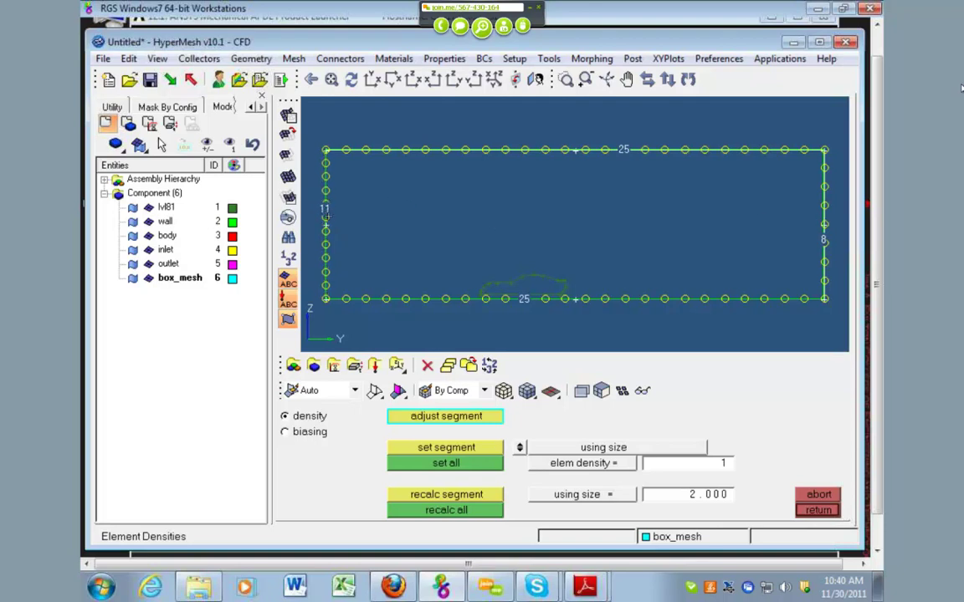
{"action": "left_click", "coordinate": [324, 209]}
{"action": "left_click", "coordinate": [324, 213]}
{"action": "left_click", "coordinate": [325, 212]}
{"action": "left_click", "coordinate": [325, 216]}
{"action": "left_click", "coordinate": [325, 216]}
{"action": "left_click", "coordinate": [326, 216]}
{"action": "left_click", "coordinate": [326, 216]}
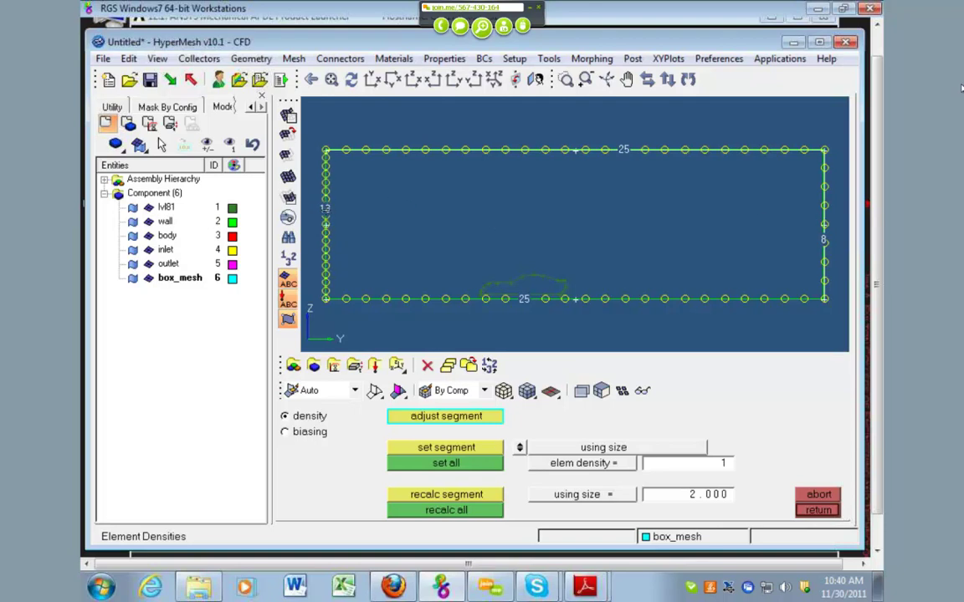
{"action": "left_click", "coordinate": [325, 216]}
{"action": "left_click", "coordinate": [325, 216]}
Increase the element density of the box's right vertical edge to 20.
{"action": "left_click", "coordinate": [826, 242]}
{"action": "left_click", "coordinate": [825, 241]}
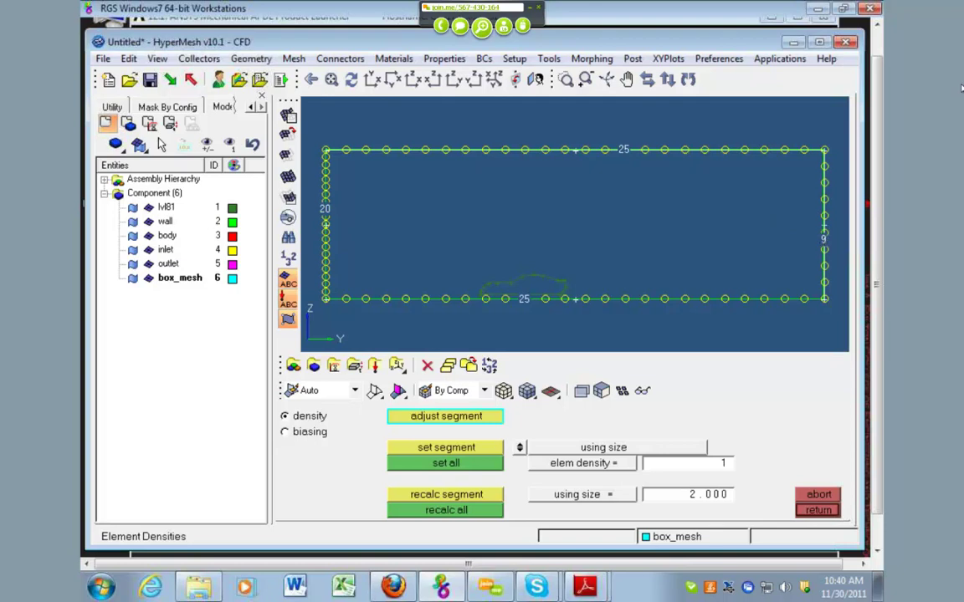
{"action": "left_click", "coordinate": [826, 242]}
{"action": "left_click", "coordinate": [825, 242]}
{"action": "left_click", "coordinate": [825, 242]}
{"action": "left_click", "coordinate": [826, 242]}
{"action": "left_click", "coordinate": [826, 242]}
{"action": "left_click", "coordinate": [826, 242]}
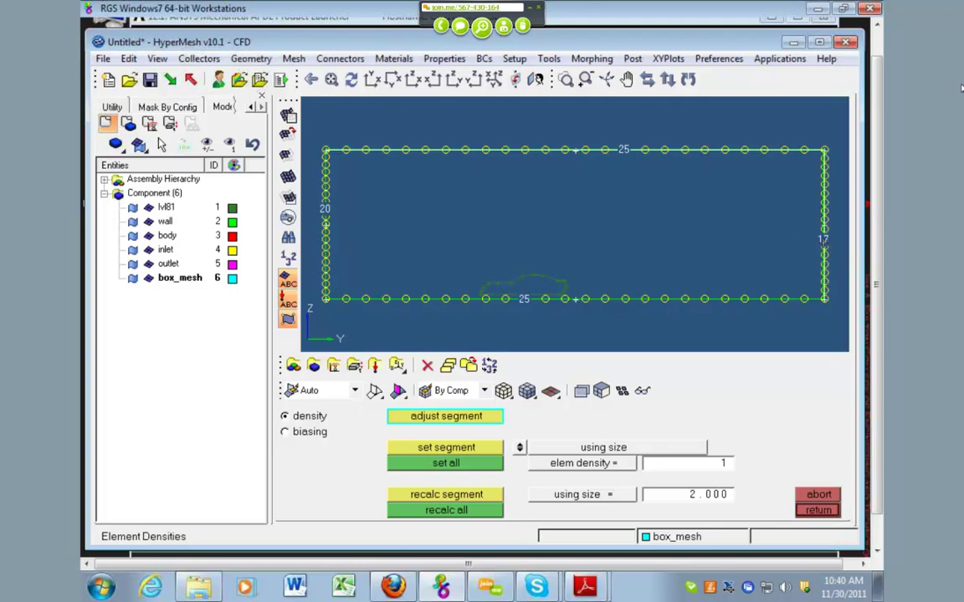
{"action": "left_click", "coordinate": [826, 242]}
{"action": "left_click", "coordinate": [826, 242]}
{"action": "left_click", "coordinate": [826, 242]}
{"action": "left_click", "coordinate": [826, 242]}
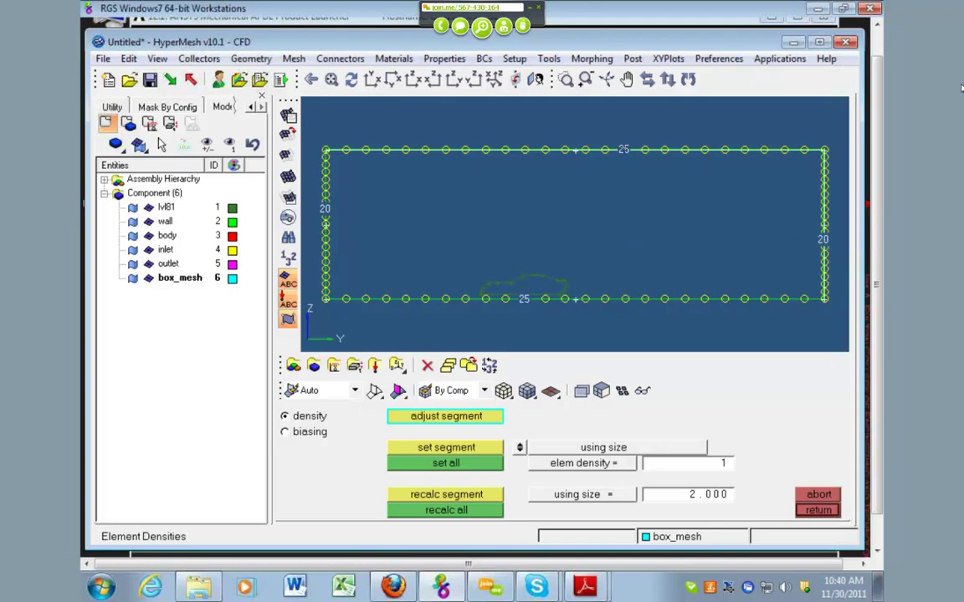
Raise the element density of the box's upper and lower edges to 28 and accept the line mesh.
{"action": "left_click", "coordinate": [623, 149]}
{"action": "left_click", "coordinate": [623, 149]}
{"action": "left_click", "coordinate": [623, 148]}
{"action": "left_click", "coordinate": [524, 300]}
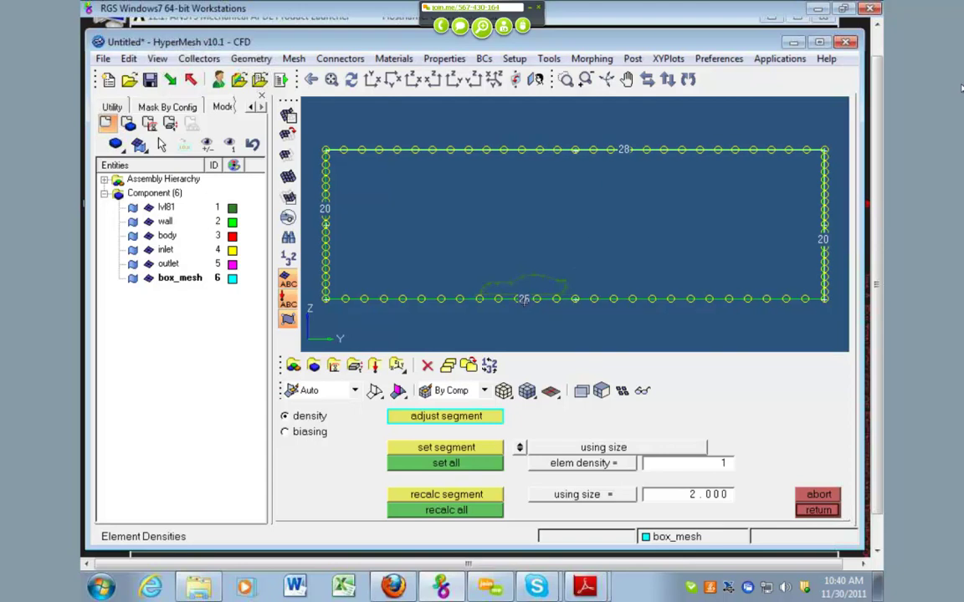
{"action": "left_click", "coordinate": [523, 299]}
{"action": "left_click", "coordinate": [523, 299]}
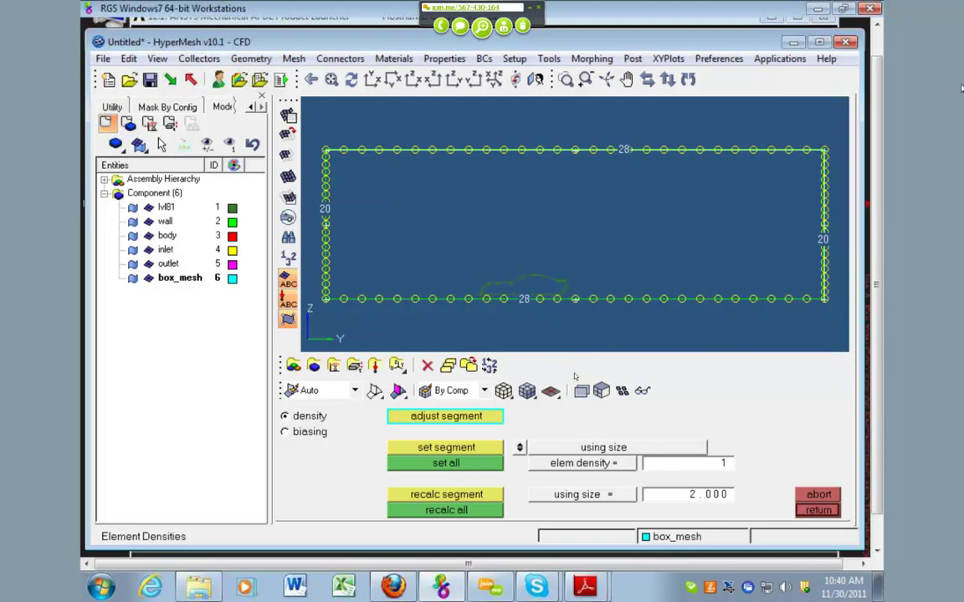
{"action": "left_click", "coordinate": [803, 512]}
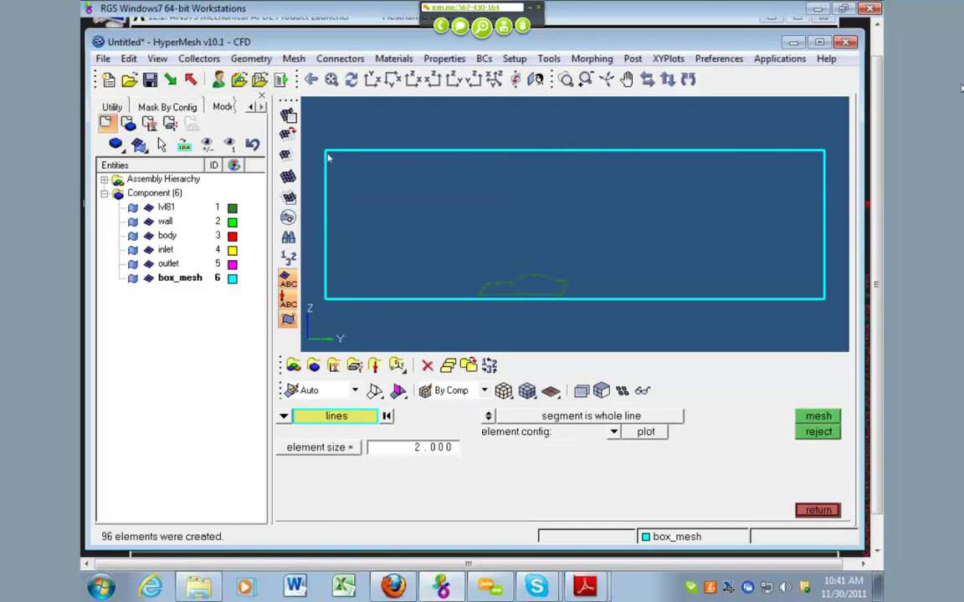
{"action": "left_click", "coordinate": [326, 293]}
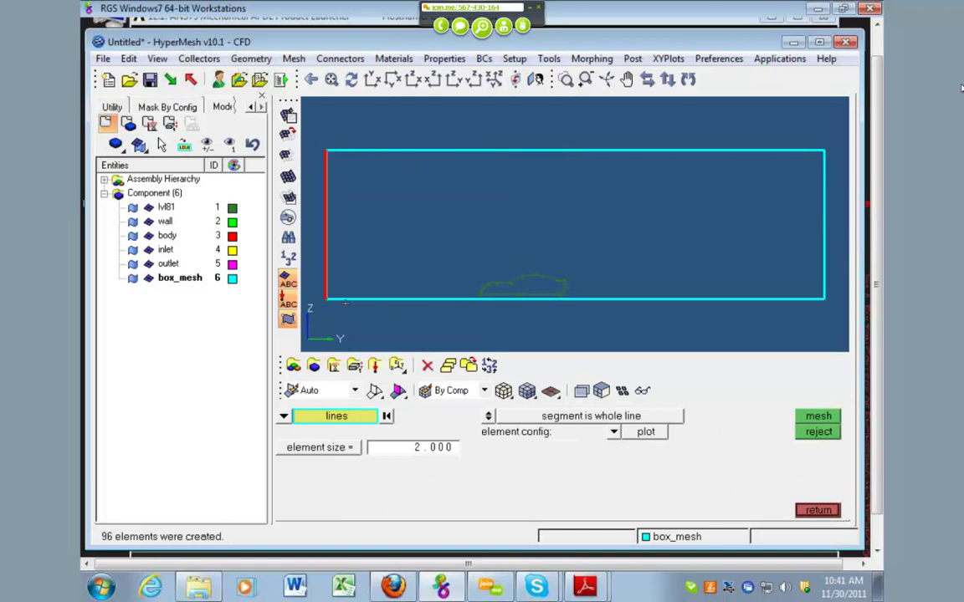
{"action": "middle_click", "coordinate": [326, 293]}
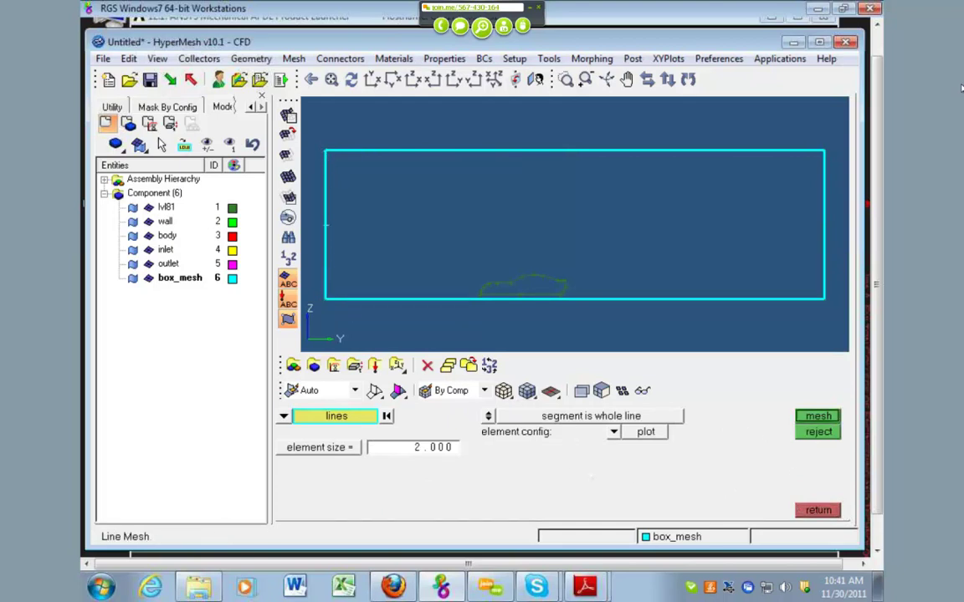
{"action": "left_click", "coordinate": [386, 415]}
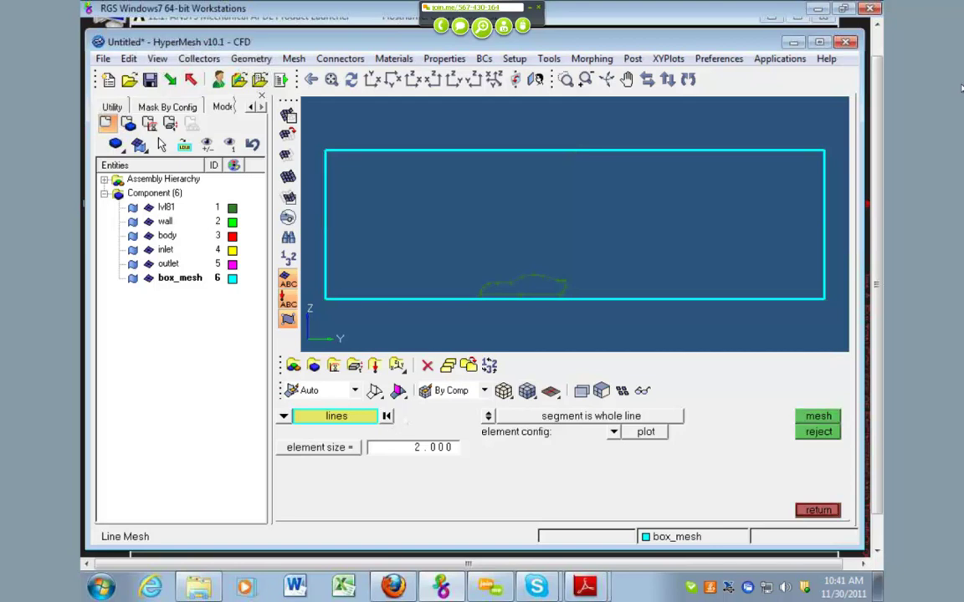
Select all the lines of the car outline inside the box for line meshing.
{"action": "scroll", "coordinate": [513, 235], "scroll_direction": "up", "scroll_amount": 3, "text": "ctrl"}
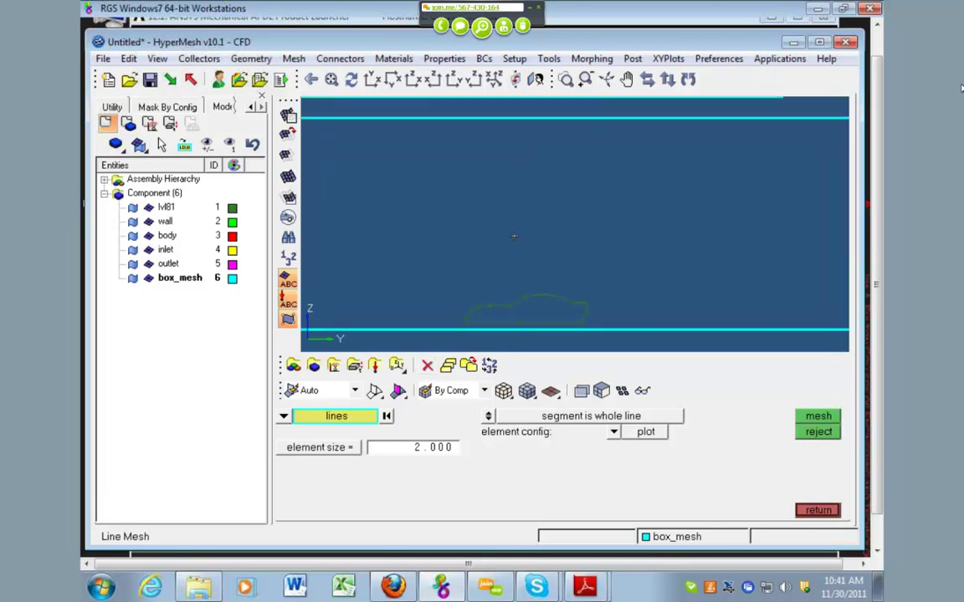
{"action": "right_click_drag", "start_coordinate": [542, 251], "coordinate": [543, 166], "text": "ctrl"}
{"action": "scroll", "coordinate": [551, 204], "scroll_direction": "down", "scroll_amount": 2, "text": "ctrl"}
{"action": "scroll", "coordinate": [549, 216], "scroll_direction": "up", "scroll_amount": 1, "text": "ctrl"}
{"action": "right_click_drag", "start_coordinate": [549, 220], "coordinate": [548, 188], "text": "ctrl"}
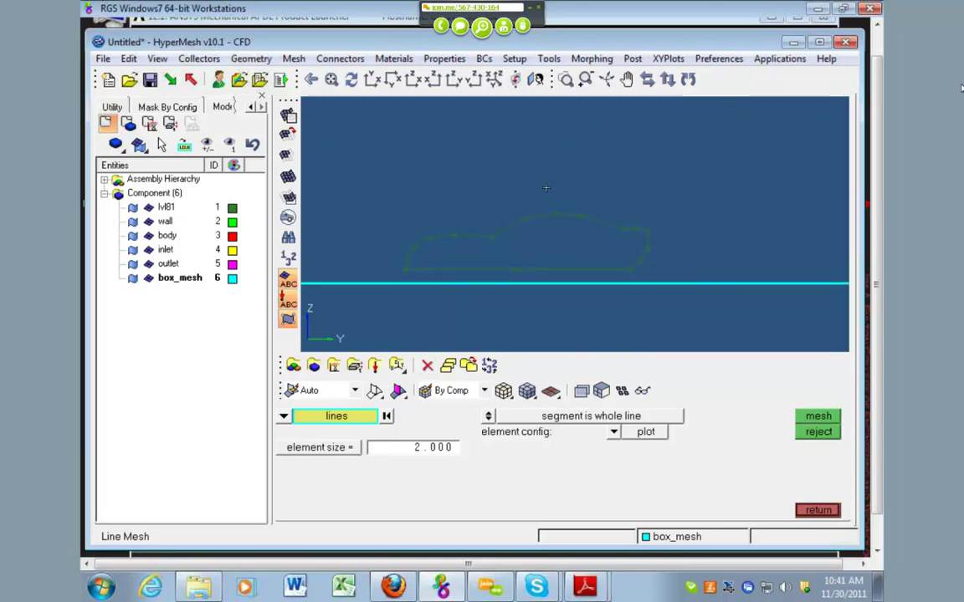
{"action": "scroll", "coordinate": [547, 187], "scroll_direction": "up", "scroll_amount": 1, "text": "ctrl"}
{"action": "left_click_drag", "start_coordinate": [363, 207], "coordinate": [696, 292], "text": "shift"}
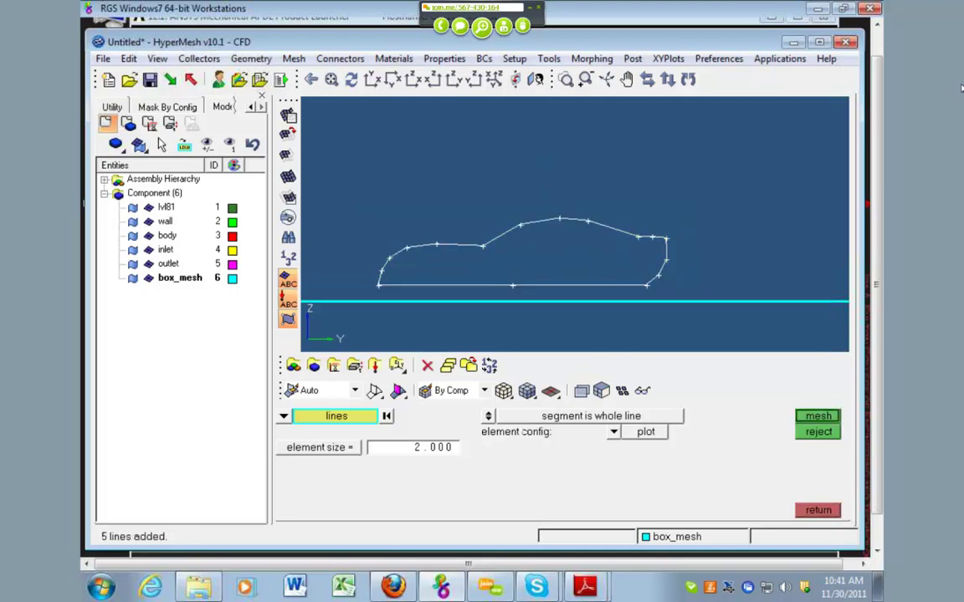
Try to set the line mesh element size to 0.5.
{"action": "left_click", "coordinate": [431, 450]}
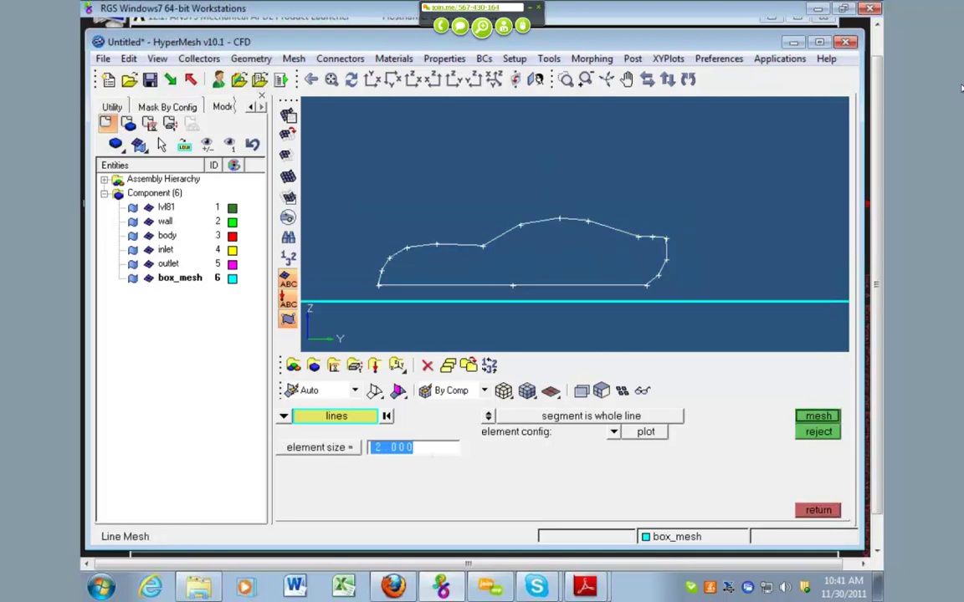
{"action": "type", "text": "5"}
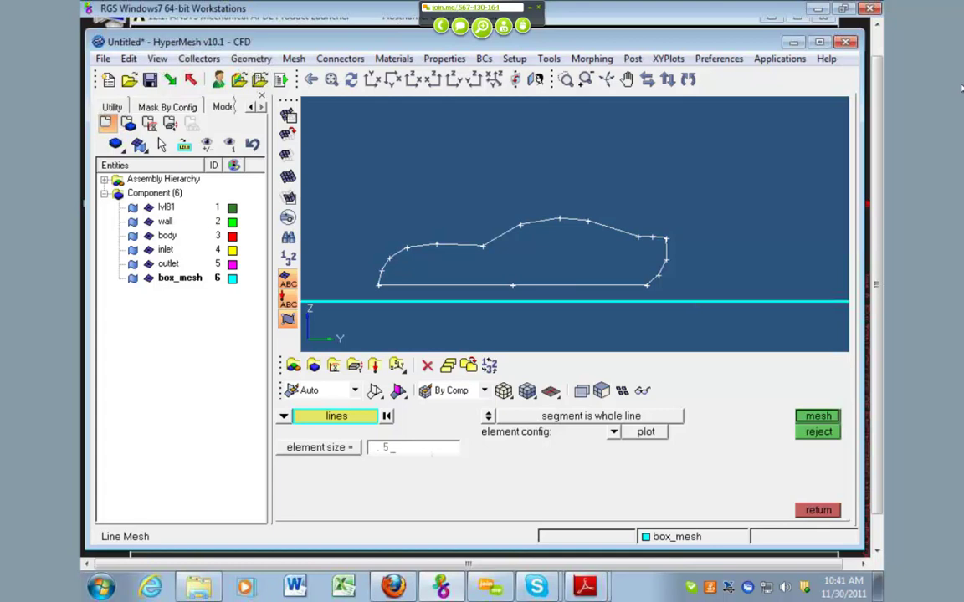
{"action": "key", "text": "Return"}
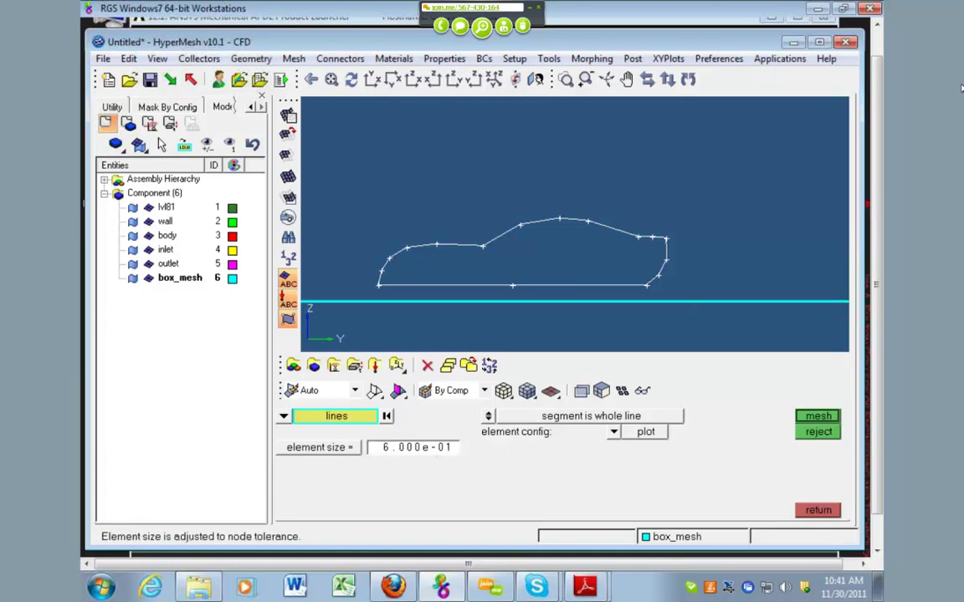
Set the element size to 0.6 and mesh the selected car outline lines.
{"action": "left_click", "coordinate": [435, 450]}
{"action": "type", "text": ".6"}
{"action": "key", "text": "Return"}
{"action": "left_click", "coordinate": [818, 416]}
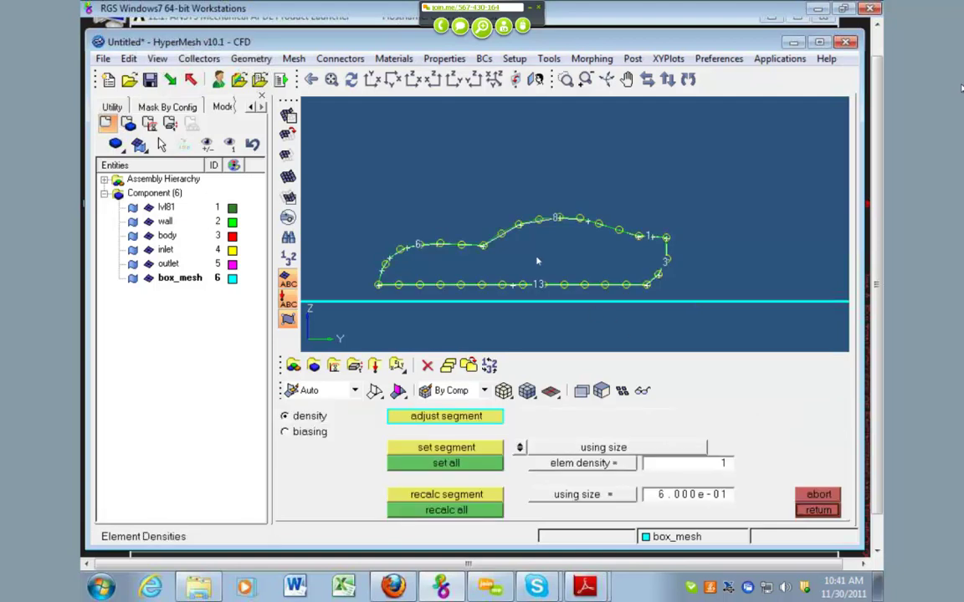
Increase the element density along the car outline's straight underside to 18.
{"action": "left_click", "coordinate": [540, 279]}
{"action": "left_click", "coordinate": [539, 278]}
{"action": "left_click", "coordinate": [538, 284]}
{"action": "left_click", "coordinate": [537, 283]}
{"action": "left_click", "coordinate": [538, 283]}
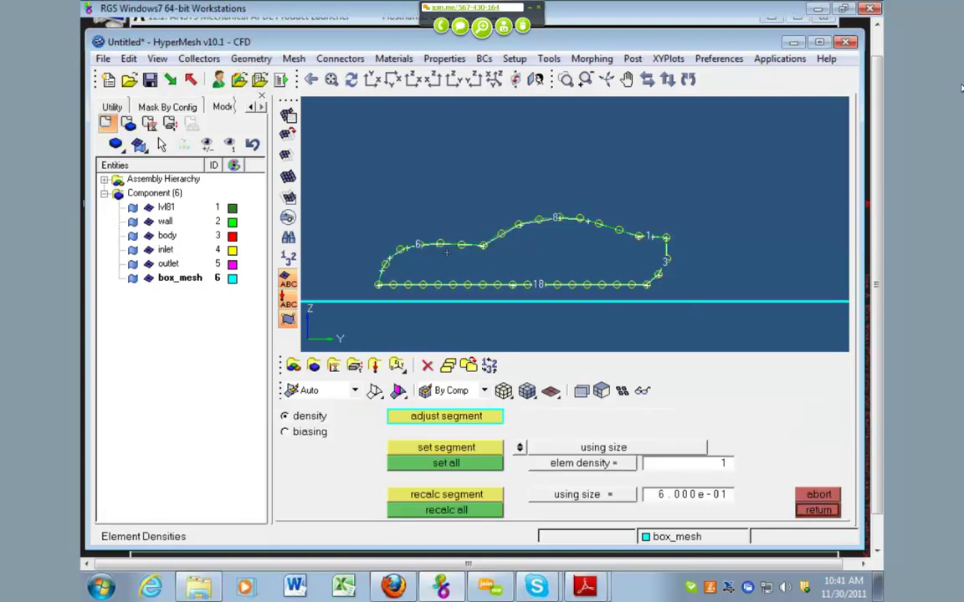